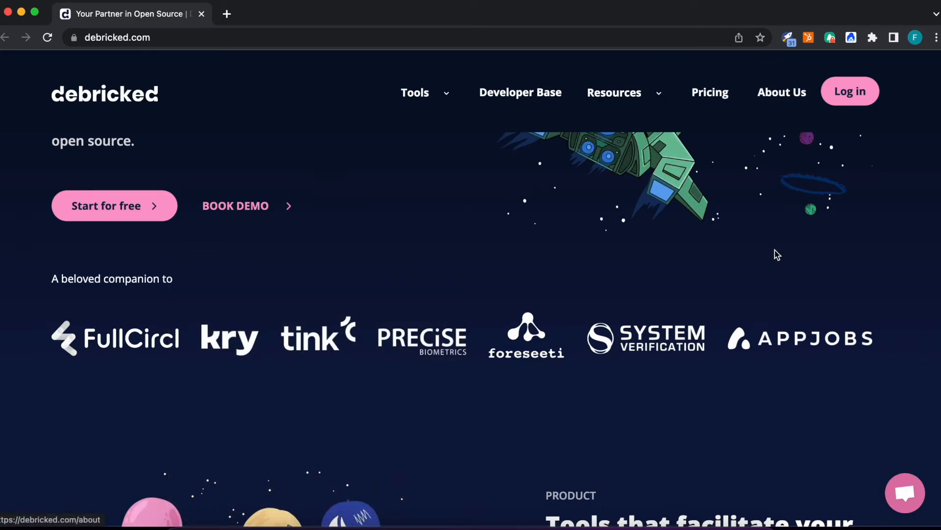
Log in to the Debricked account from the homepage using the GitHub login
scroll(776, 254, "up", 5)
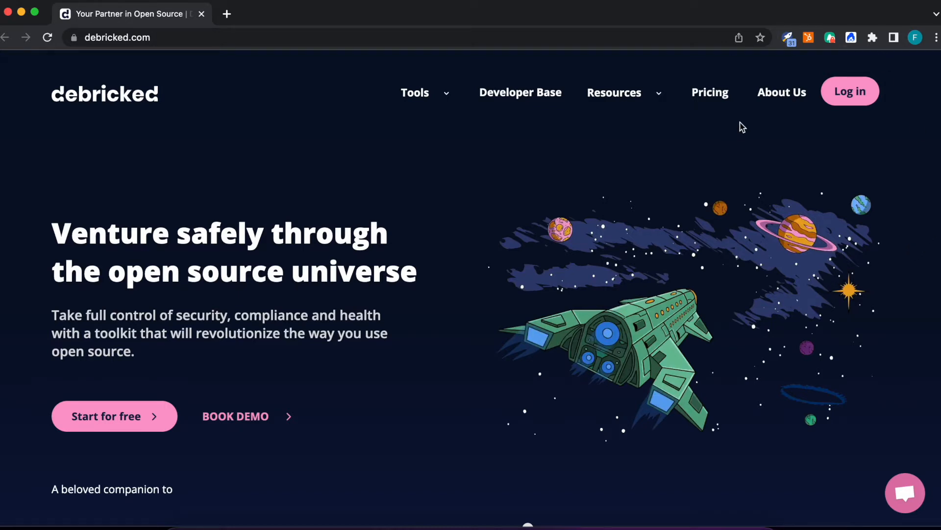
left_click(850, 93)
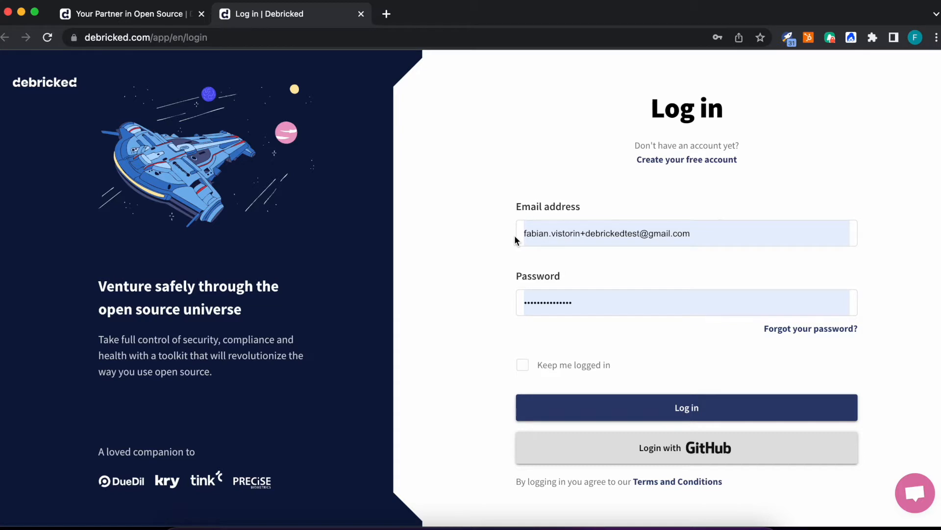
left_click(569, 461)
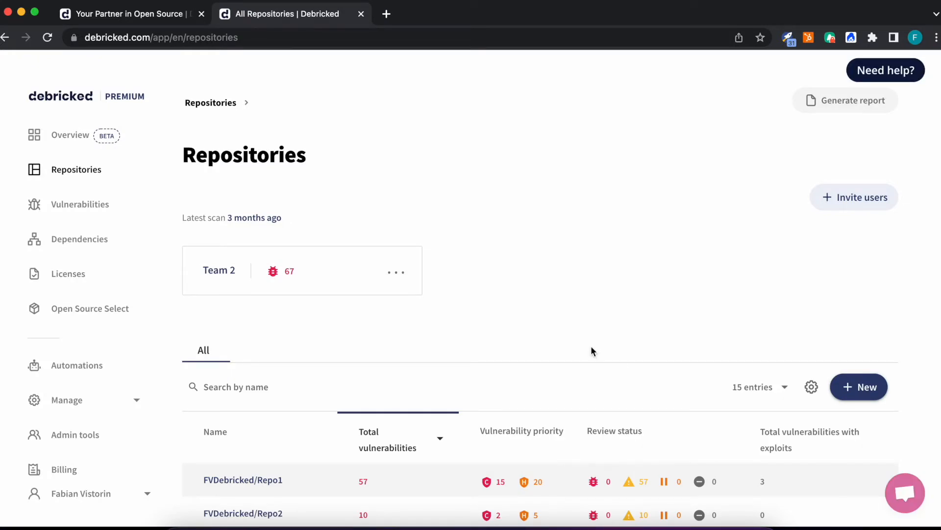
Examine the repository overview, including total vulnerabilities, vulnerability priority, review status and exploits for each repository
scroll(591, 345, "down", 3)
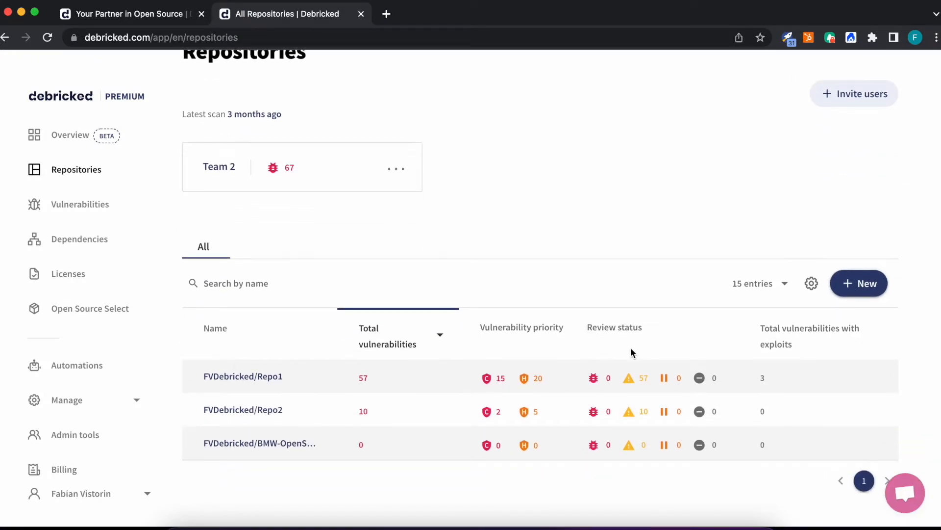
scroll(534, 166, "up", 3)
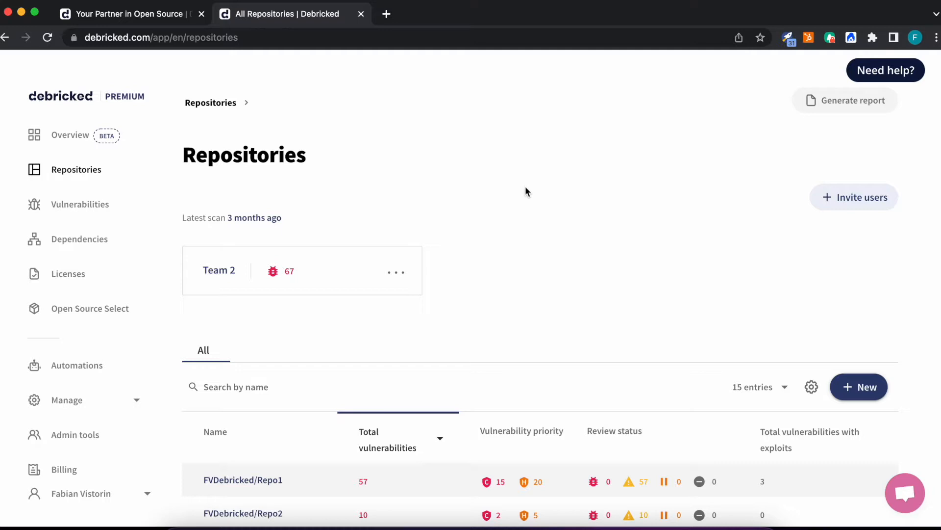
scroll(529, 196, "down", 5)
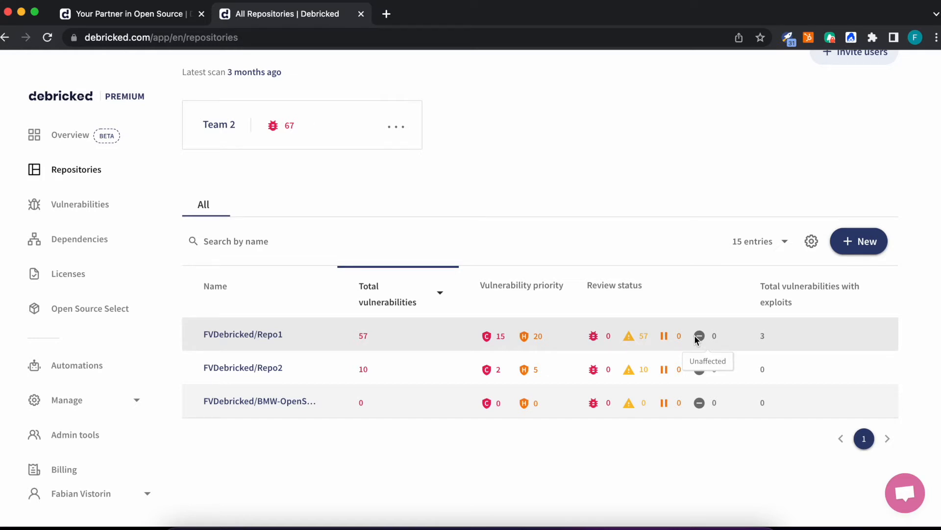
scroll(692, 321, "up", 1)
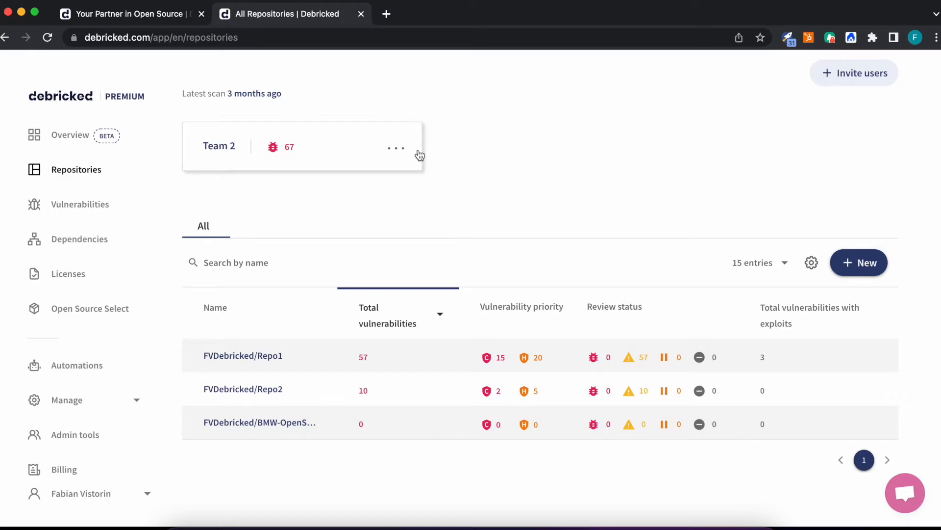
scroll(417, 147, "up", 3)
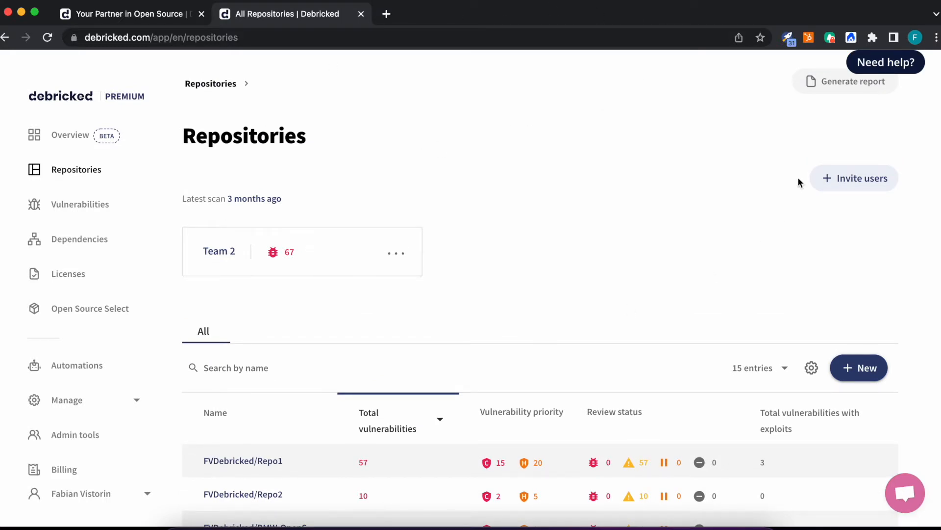
scroll(805, 145, "up", 1)
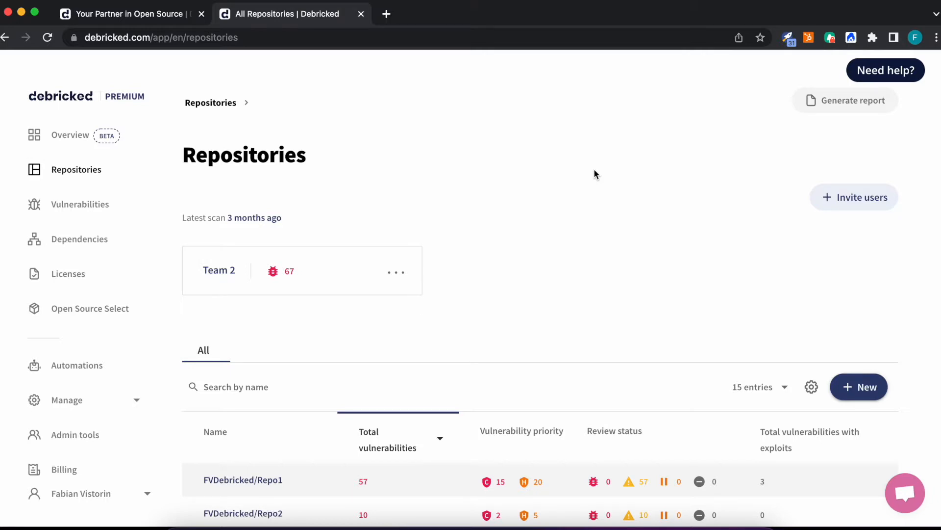
scroll(637, 162, "down", 3)
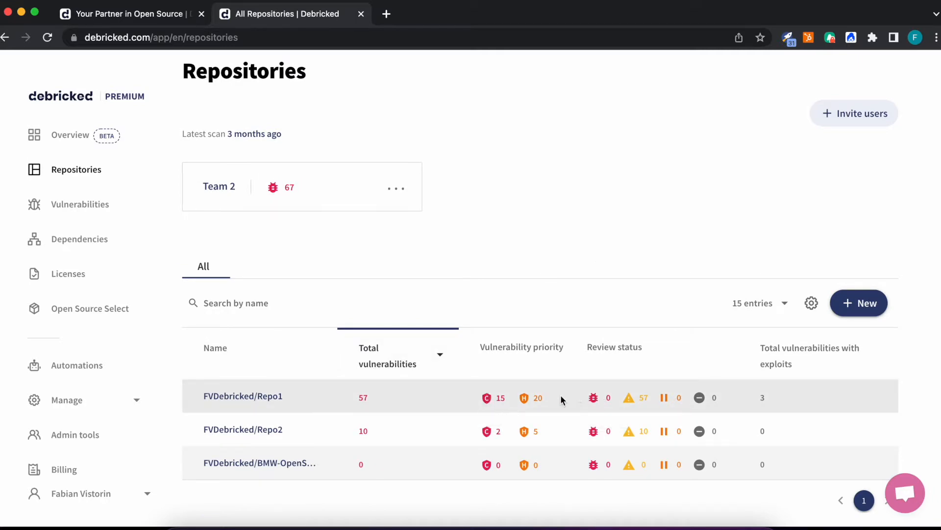
scroll(560, 395, "down", 1)
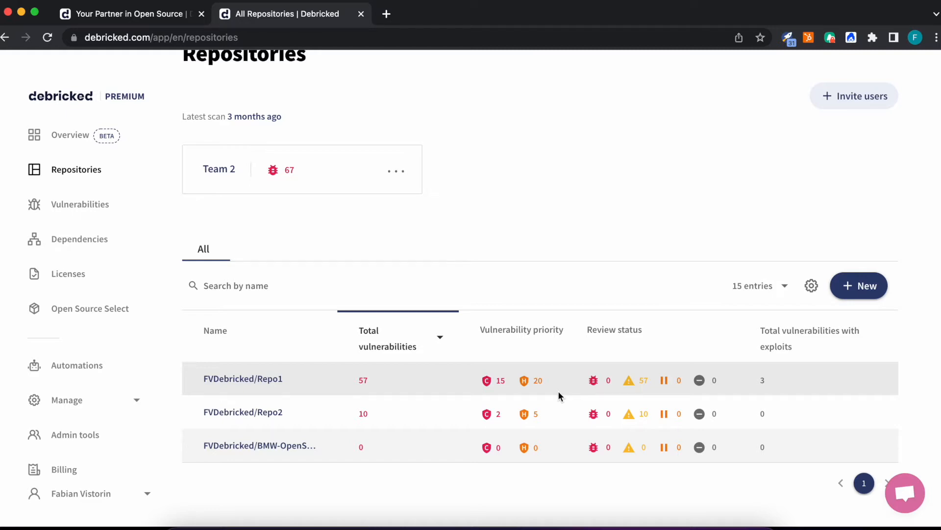
scroll(610, 287, "up", 5)
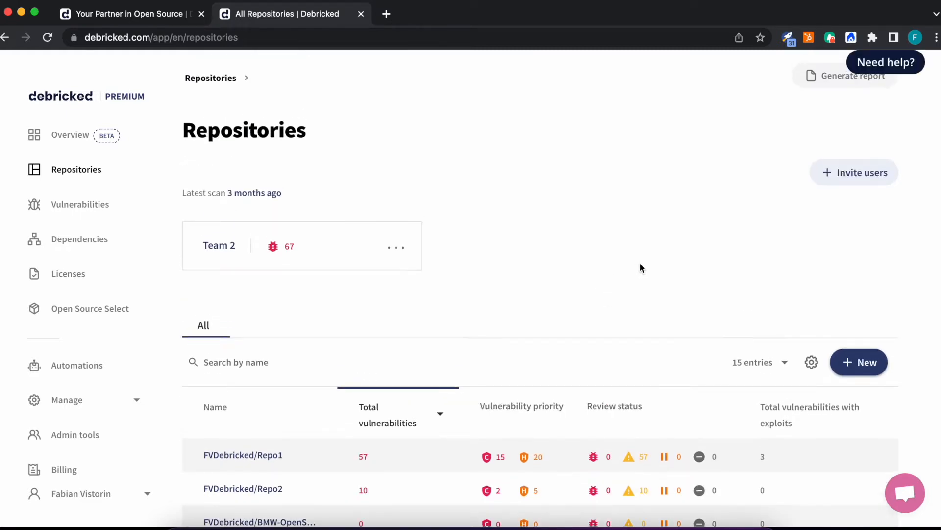
scroll(589, 267, "down", 3)
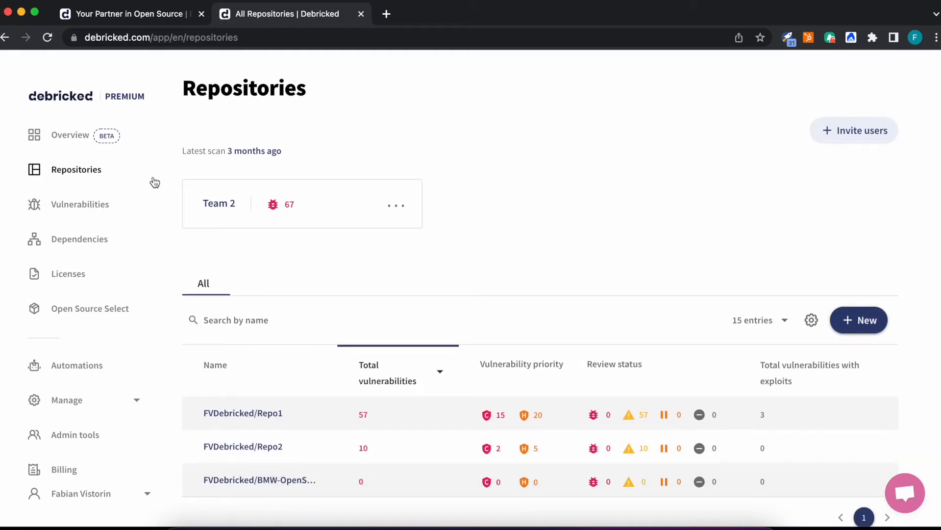
Open the FVDebricked/Repo1 repository and review its automation, report, user invitation and pull request options
left_click(246, 416)
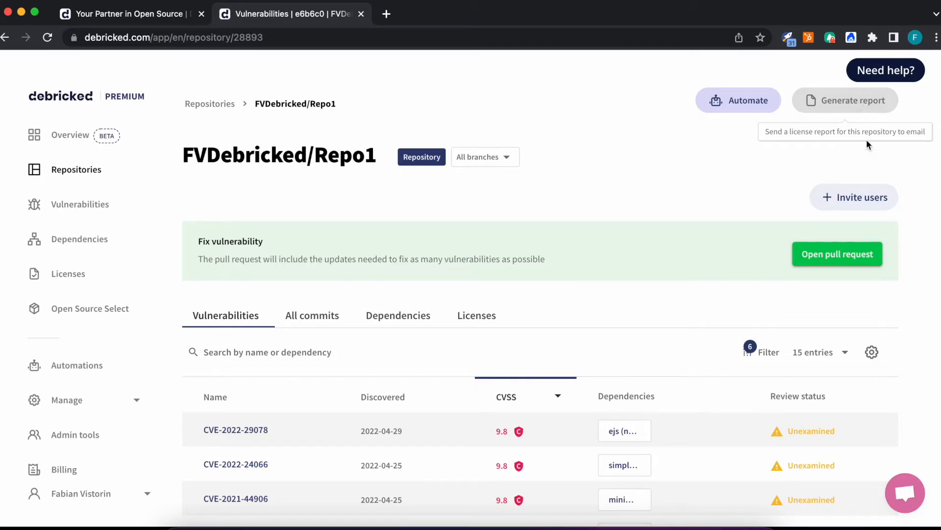
scroll(728, 221, "down", 1)
scroll(720, 234, "up", 1)
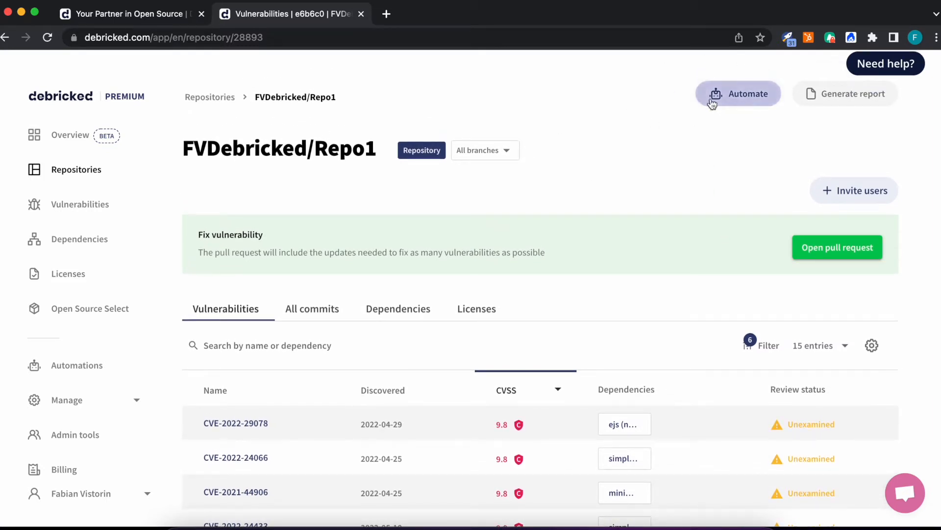
scroll(709, 113, "down", 1)
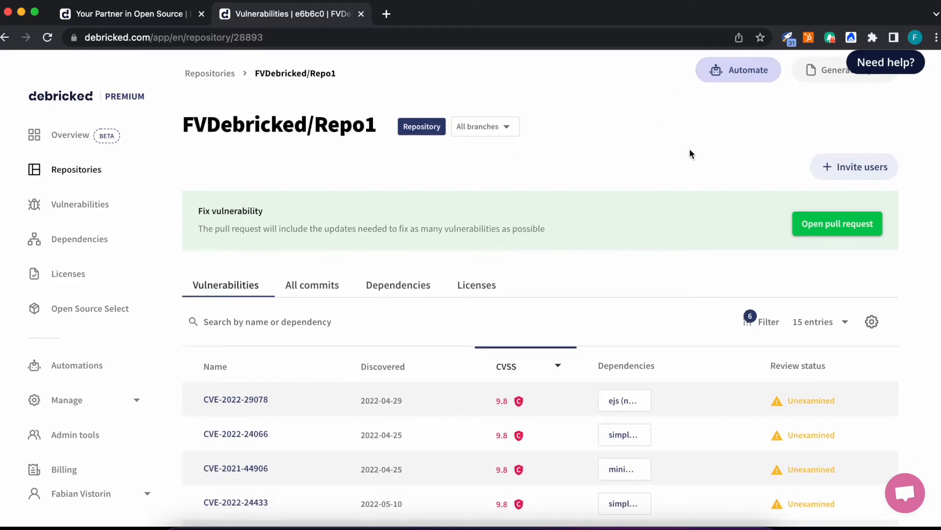
scroll(690, 154, "down", 1)
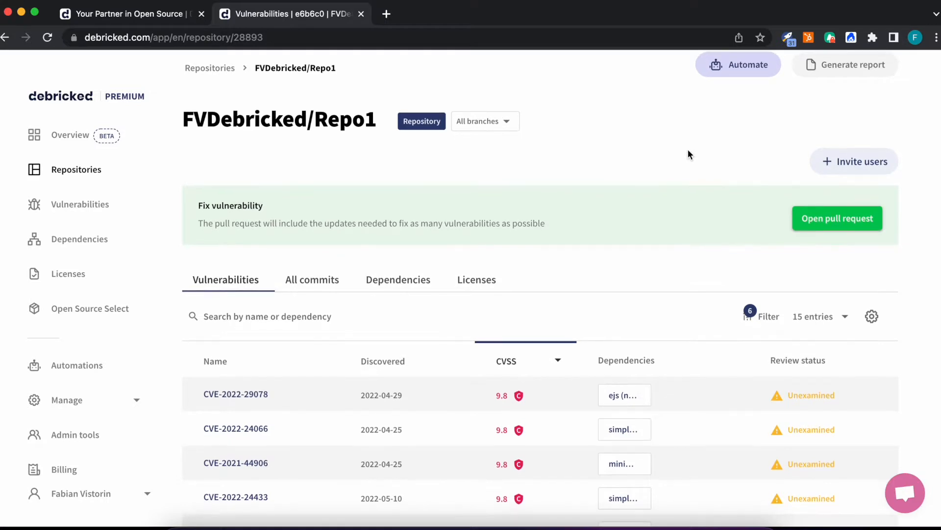
scroll(699, 162, "down", 1)
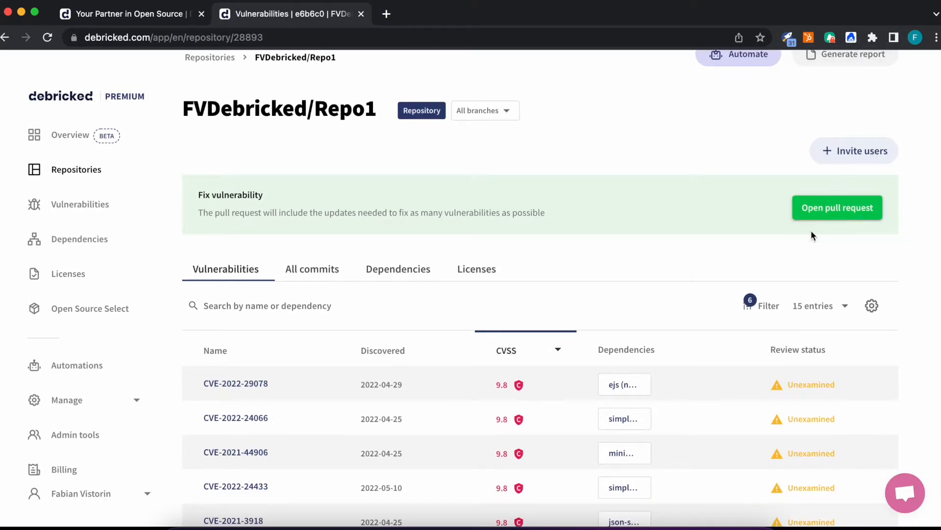
scroll(764, 241, "down", 1)
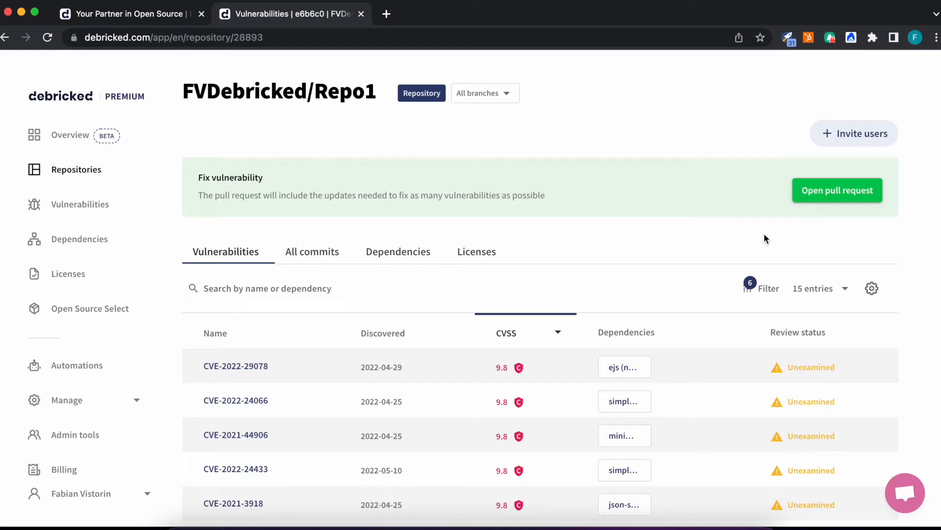
Examine the repository's vulnerability list, checking the discovery date and CVSS severity of CVE-2022-29078
scroll(731, 254, "down", 4)
scroll(344, 314, "up", 1)
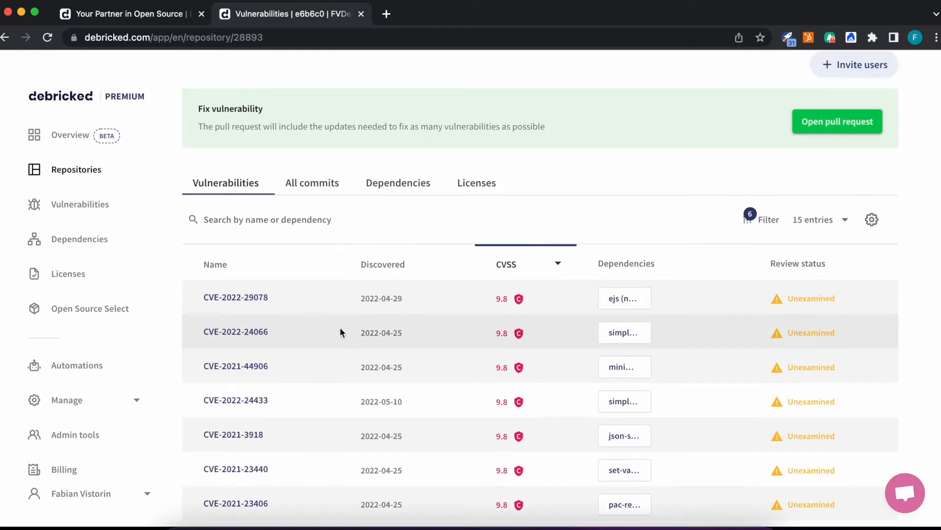
scroll(340, 332, "up", 3)
scroll(280, 314, "down", 3)
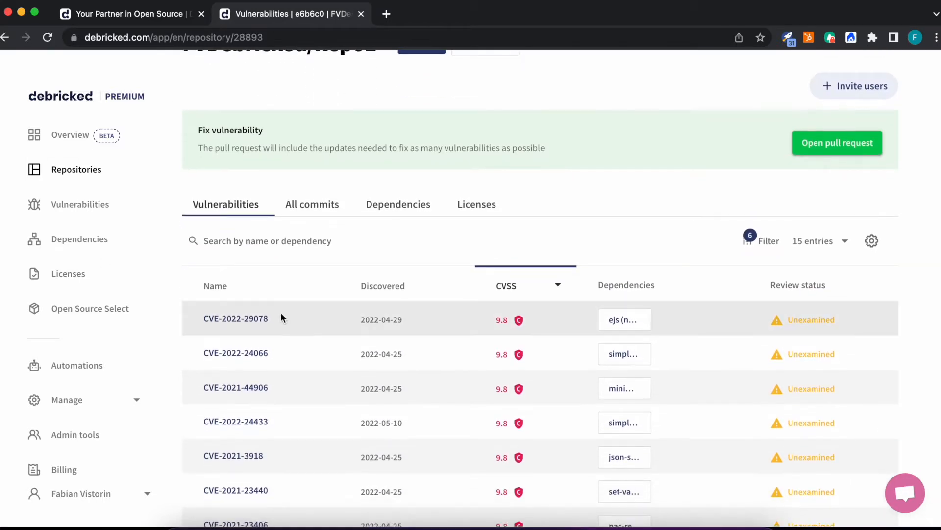
scroll(283, 318, "down", 1)
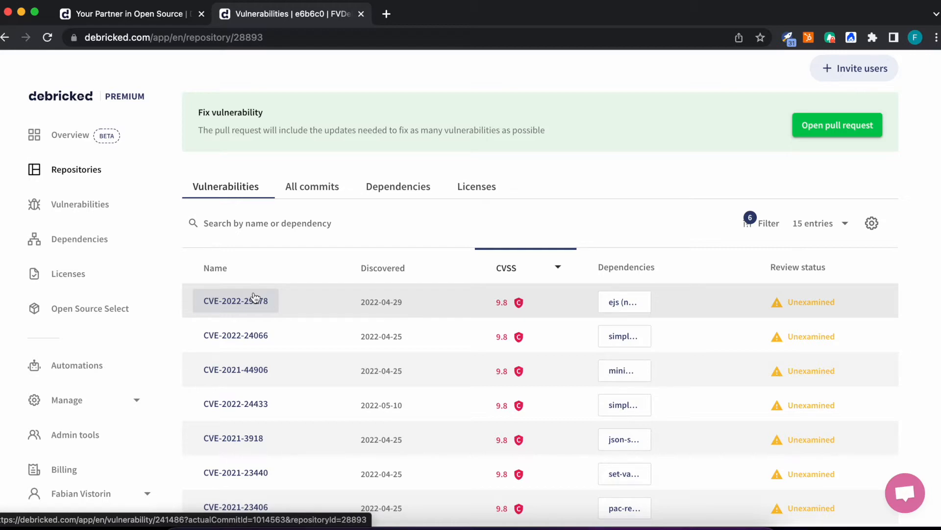
mouse_move(369, 303)
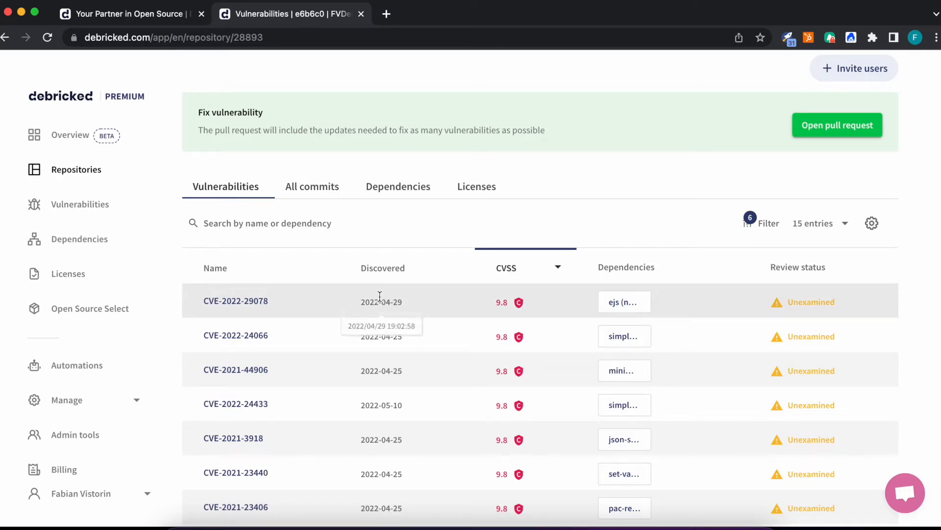
scroll(380, 296, "down", 1)
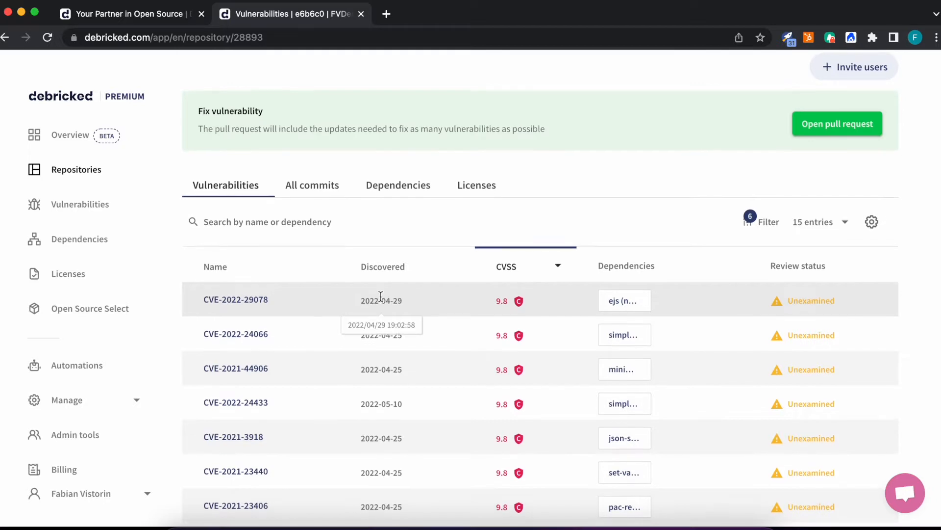
mouse_move(503, 296)
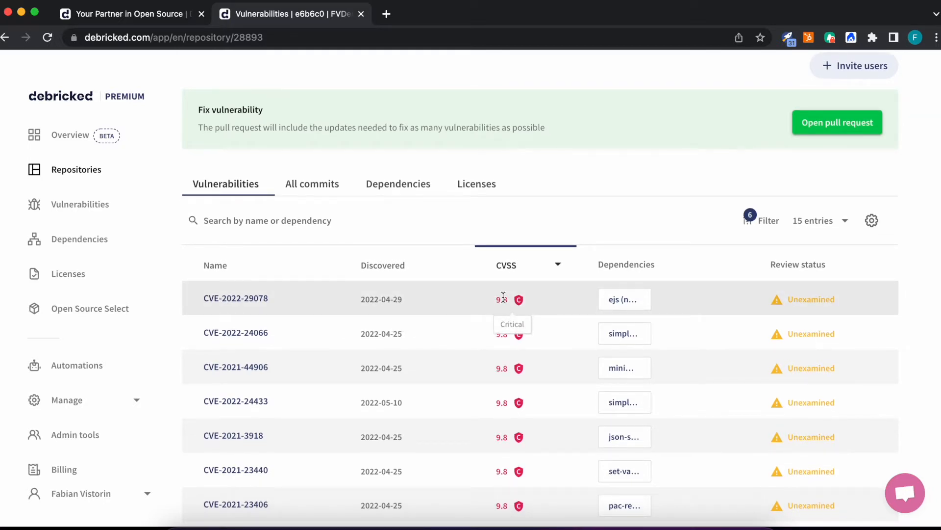
scroll(456, 316, "down", 1)
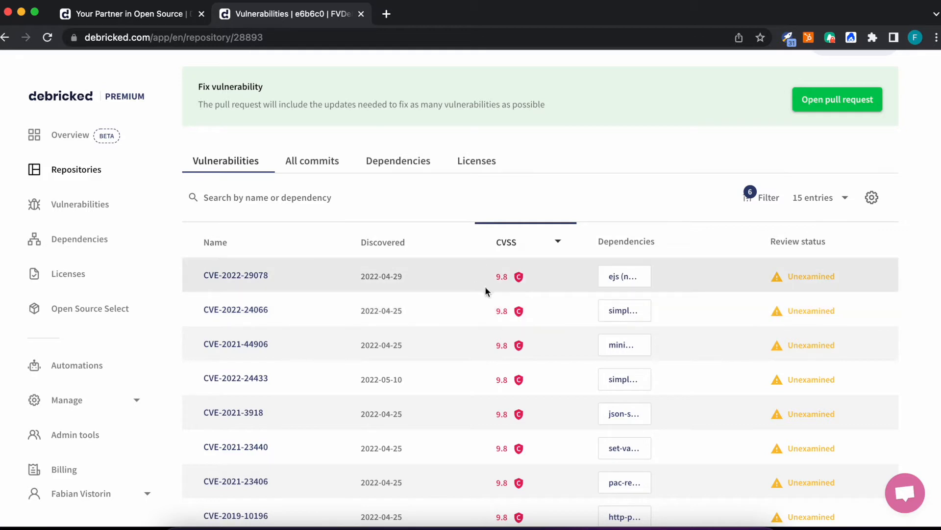
Sort the vulnerability list by ascending CVSS score, check the lower severities, and return it to descending order
left_click(538, 245)
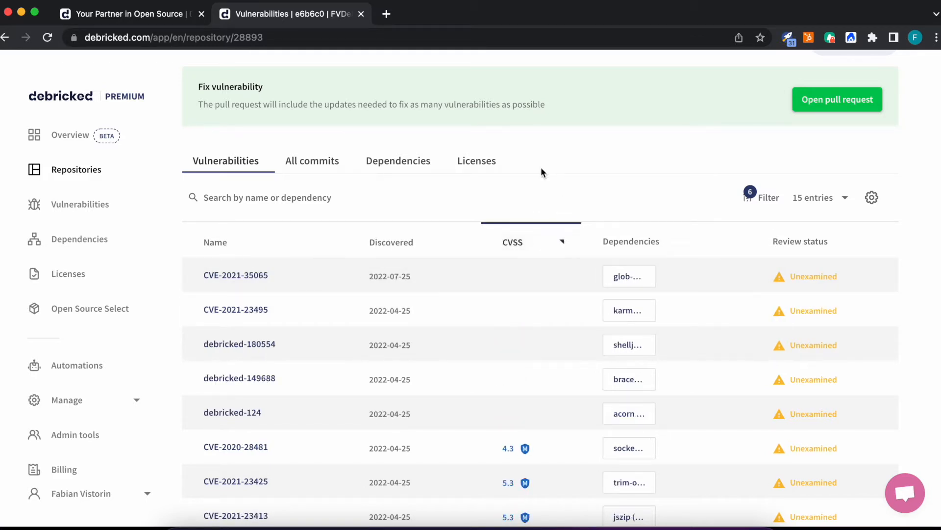
scroll(528, 274, "down", 3)
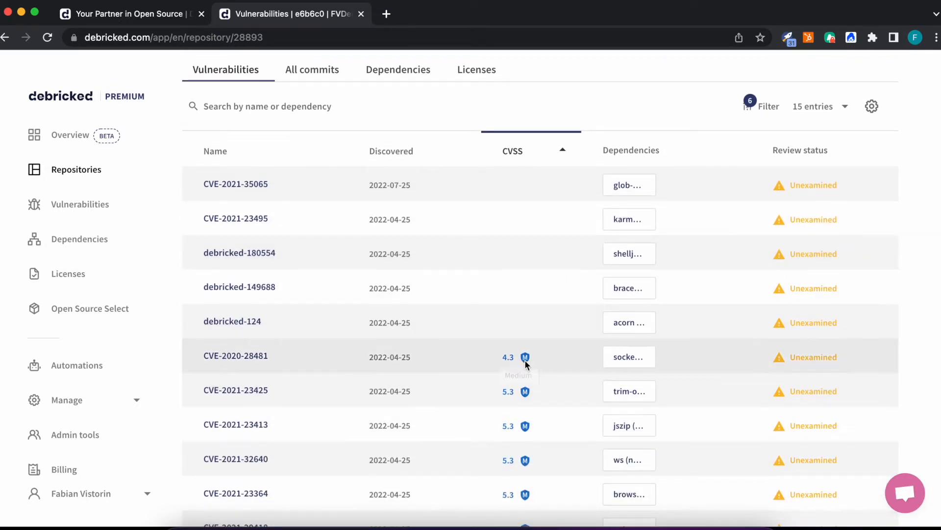
scroll(527, 365, "up", 1)
left_click(561, 172)
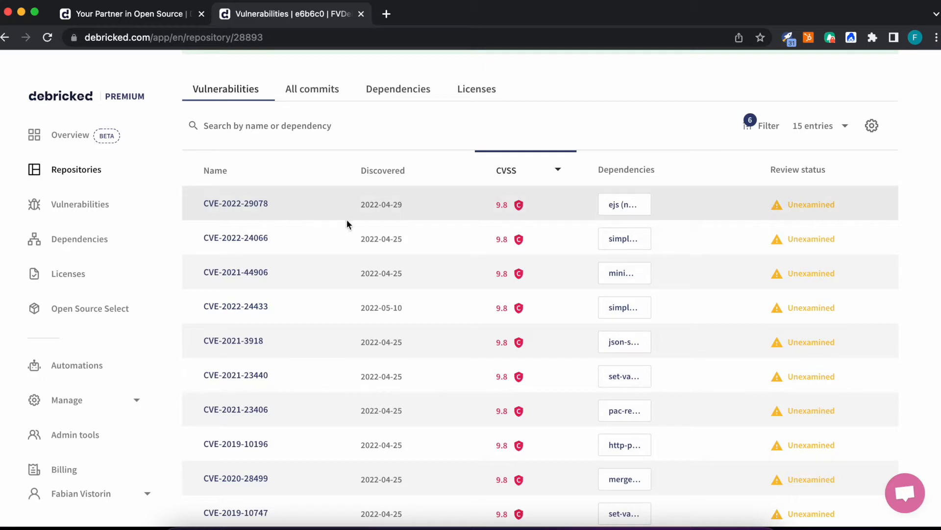
Open the CVE-2022-29078 details and review its descriptions, severity scores, review status actions and introducing dependency
left_click(222, 203)
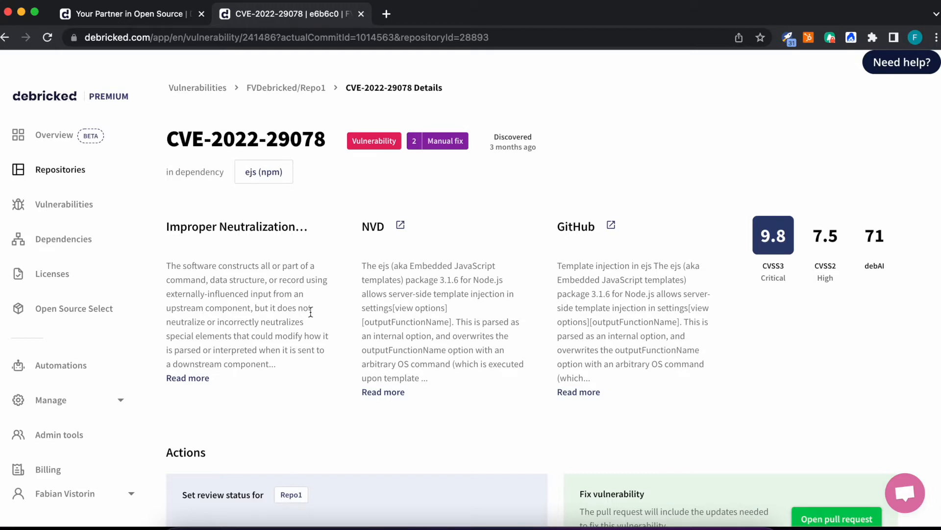
scroll(310, 312, "down", 1)
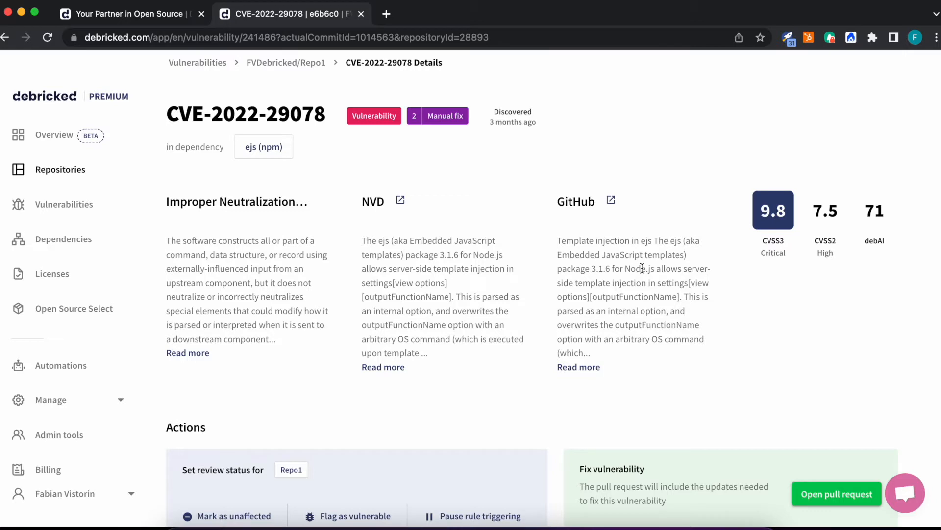
scroll(645, 265, "down", 2)
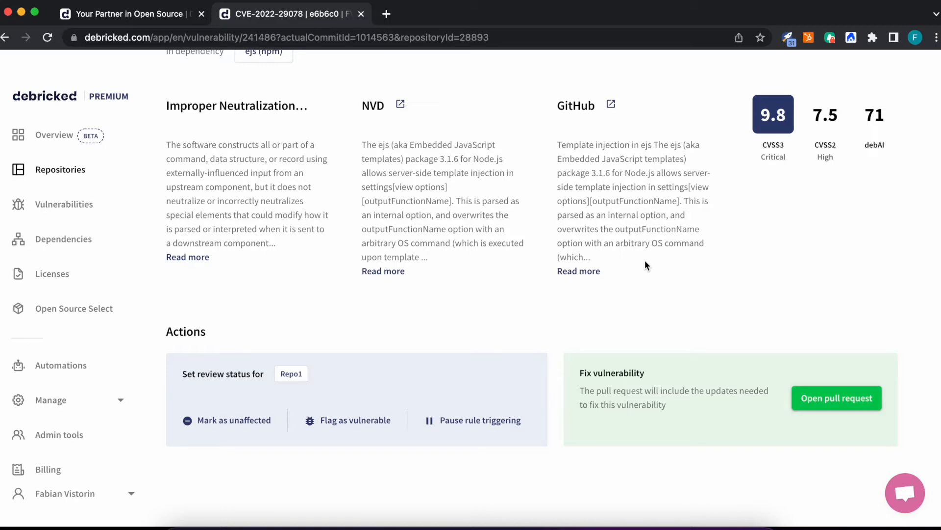
scroll(632, 265, "down", 1)
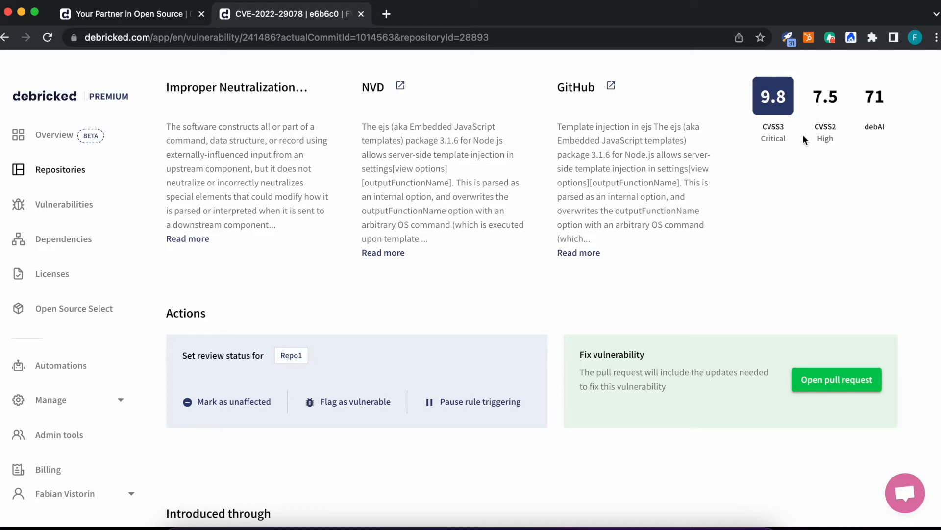
scroll(411, 281, "down", 5)
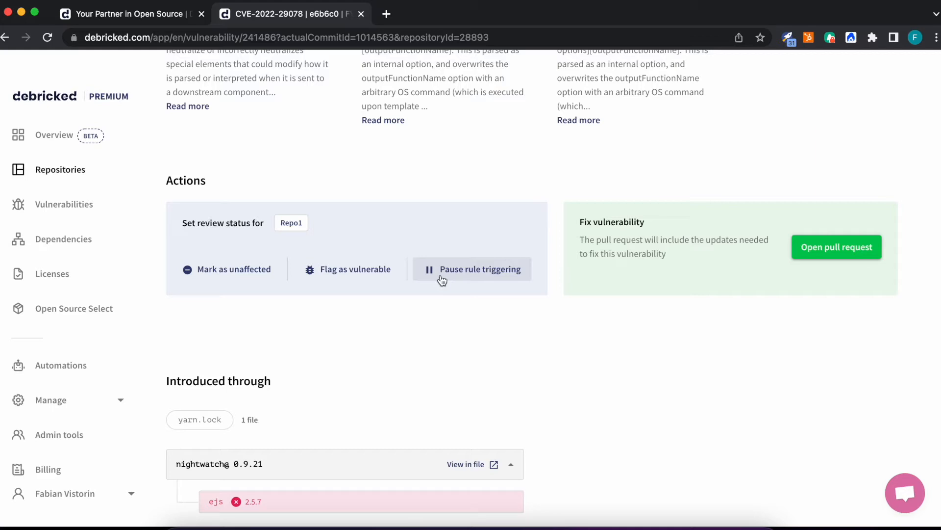
scroll(540, 216, "up", 5)
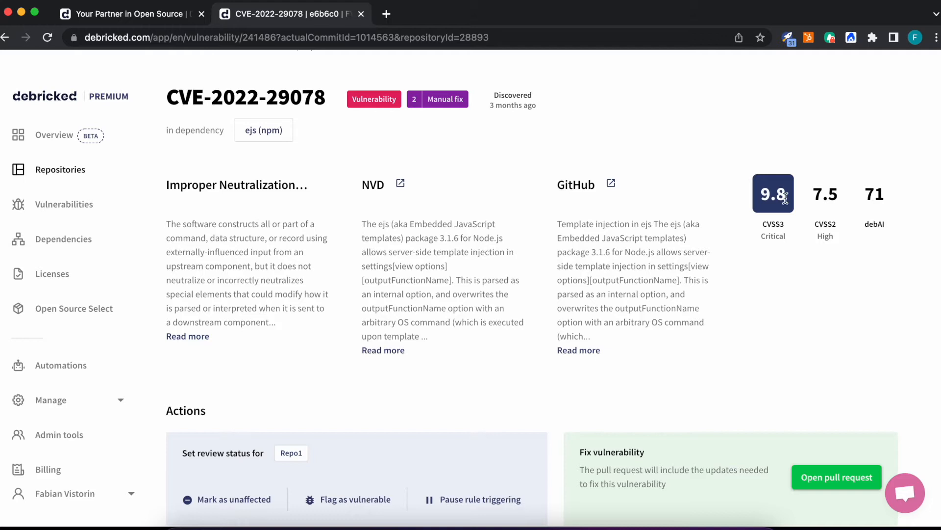
Check the CVSS3 score of CVE-2022-29078, then view the rule-triggering pause options for Repo1 and close them without saving
left_click_drag(786, 198, 757, 203)
scroll(707, 331, "down", 2)
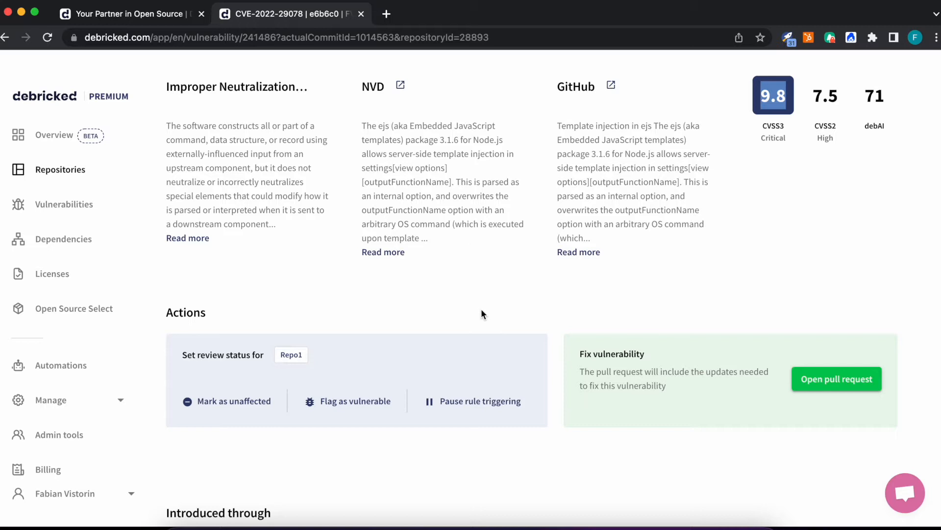
left_click(468, 321)
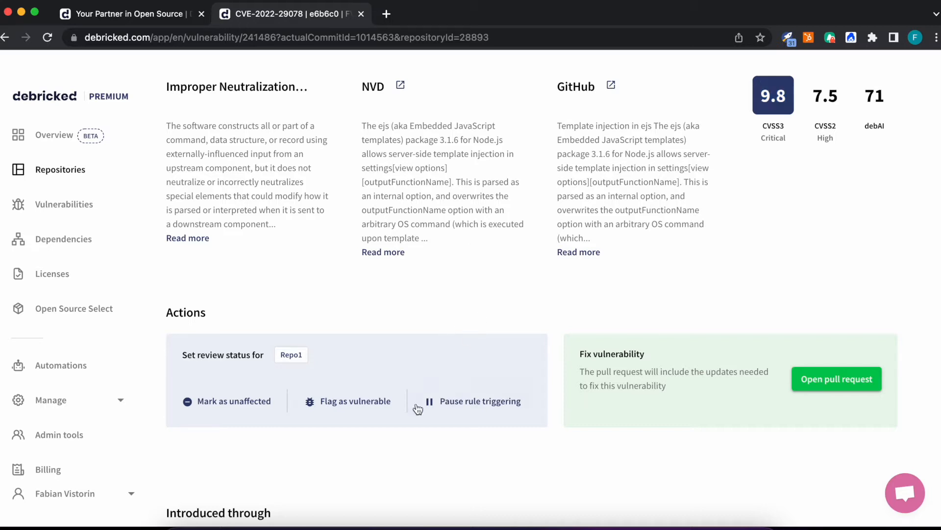
scroll(443, 412, "down", 1)
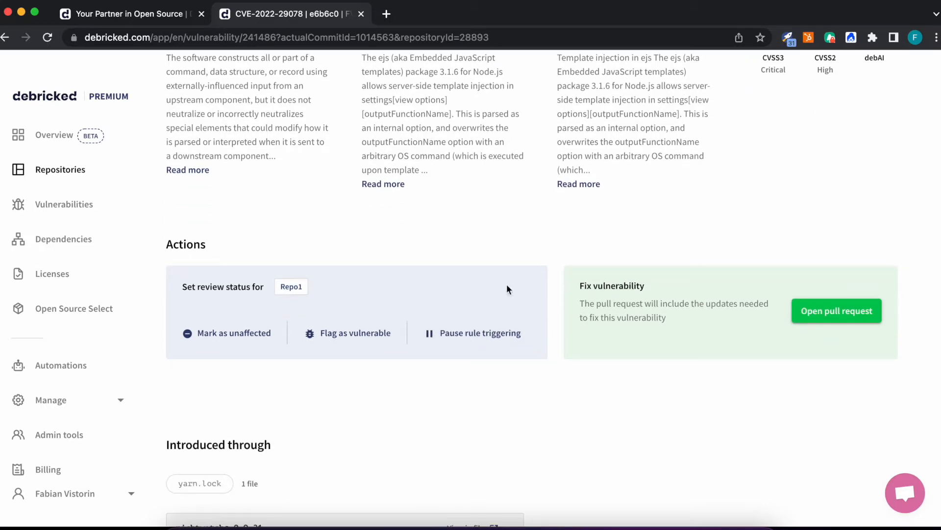
left_click(514, 338)
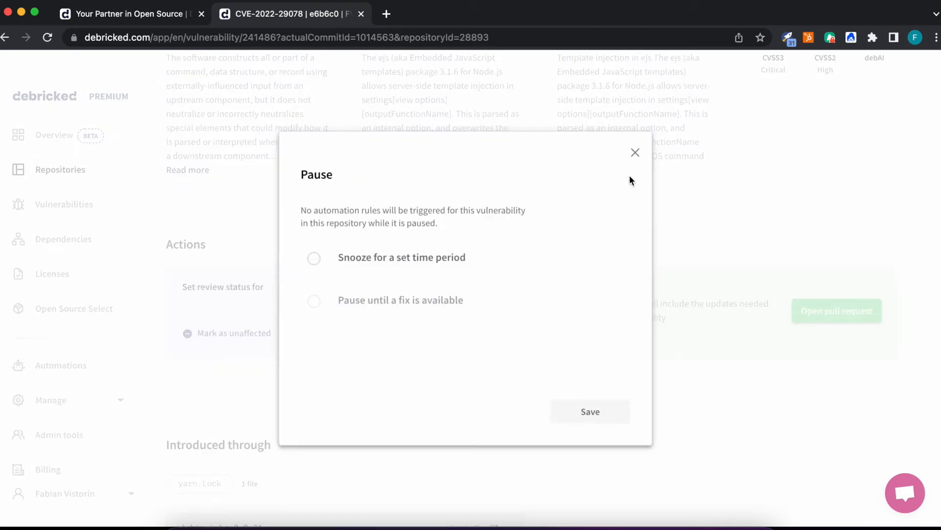
left_click(636, 153)
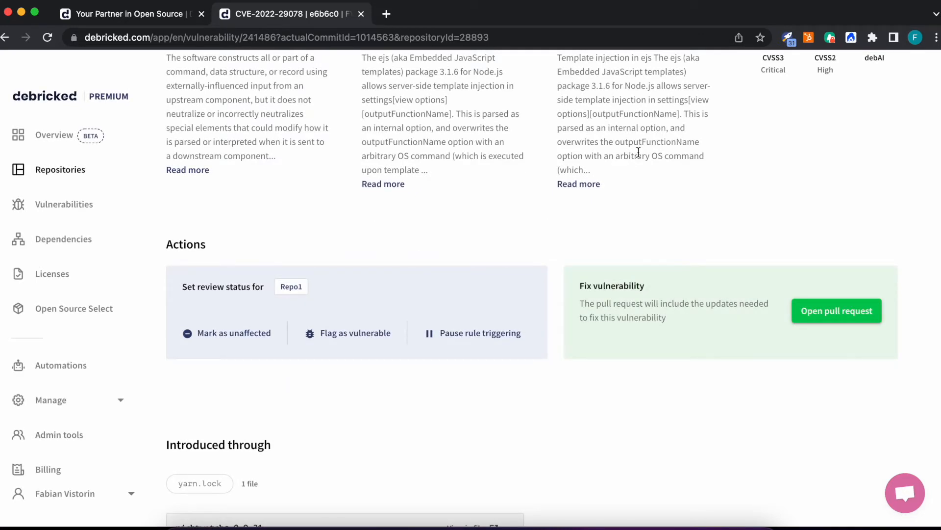
Examine the vulnerability's fix option, the nightwatch dependency in yarn.lock that introduces it, and the affected ejs version
scroll(613, 186, "down", 3)
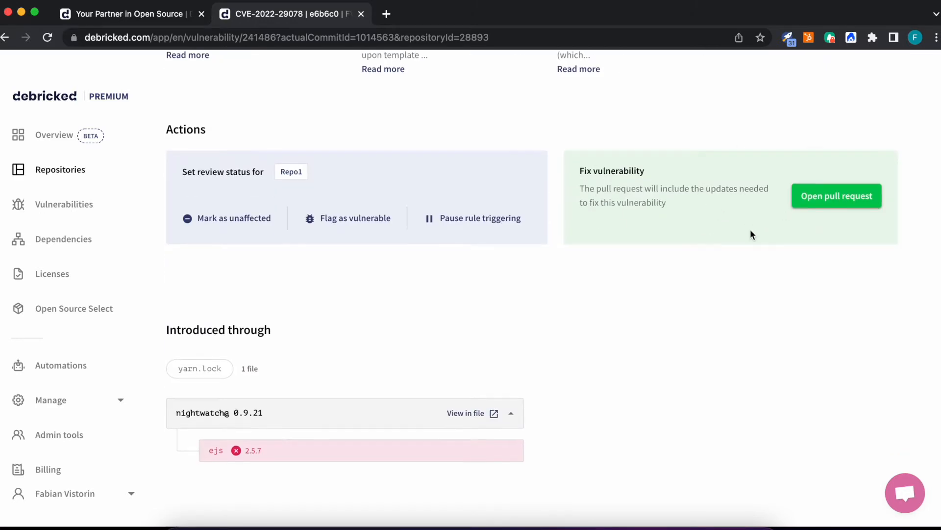
scroll(750, 229, "down", 1)
scroll(735, 237, "up", 1)
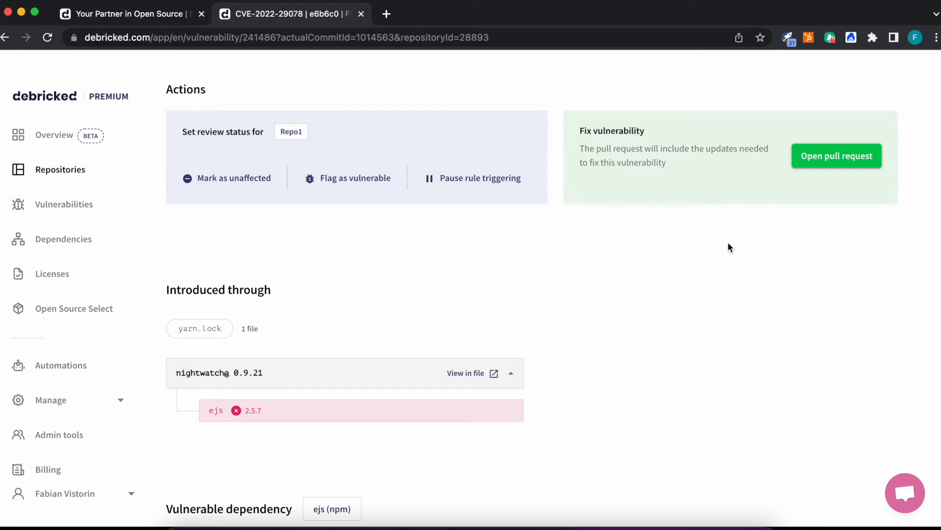
scroll(455, 398, "down", 1)
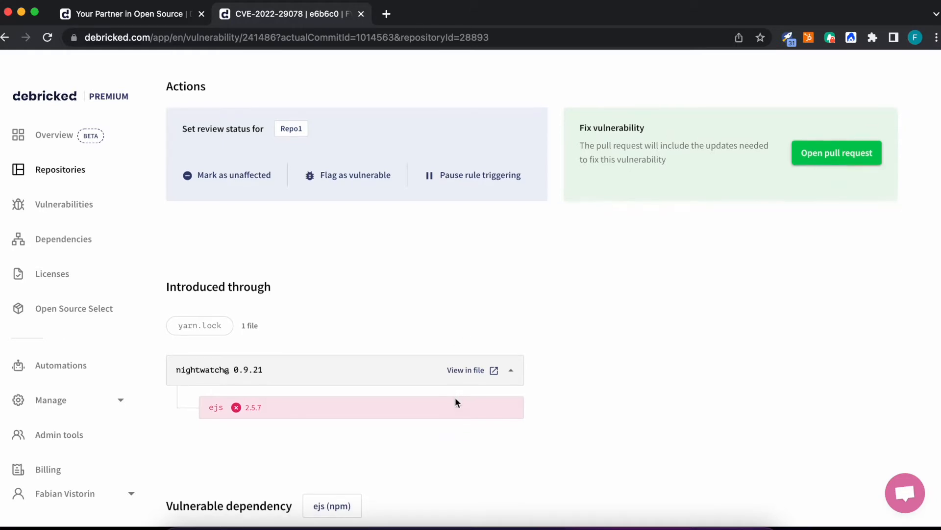
scroll(392, 407, "down", 3)
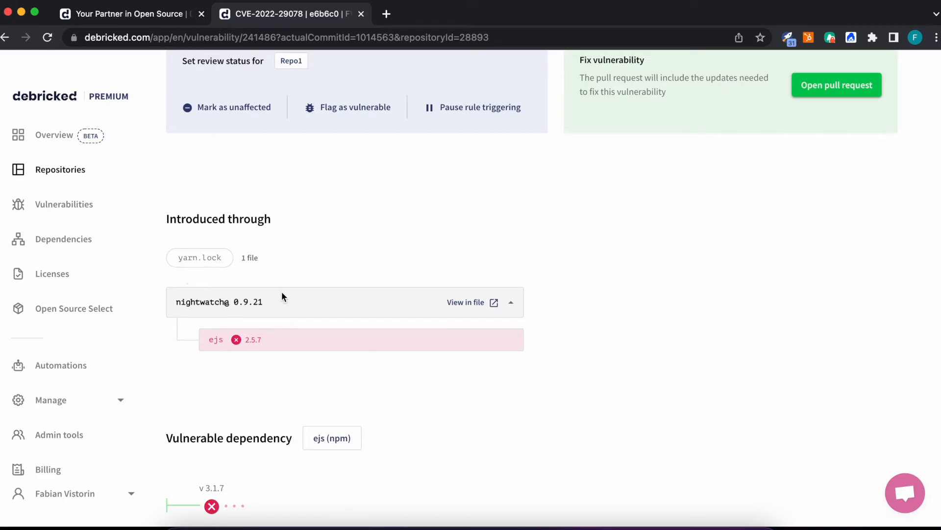
left_click_drag(225, 302, 195, 303)
left_click(270, 307)
mouse_move(275, 346)
left_mouse_down()
mouse_move(201, 346)
mouse_move(272, 338)
mouse_move(260, 343)
left_mouse_up()
left_click(269, 337)
mouse_move(225, 509)
scroll(426, 210, "up", 8)
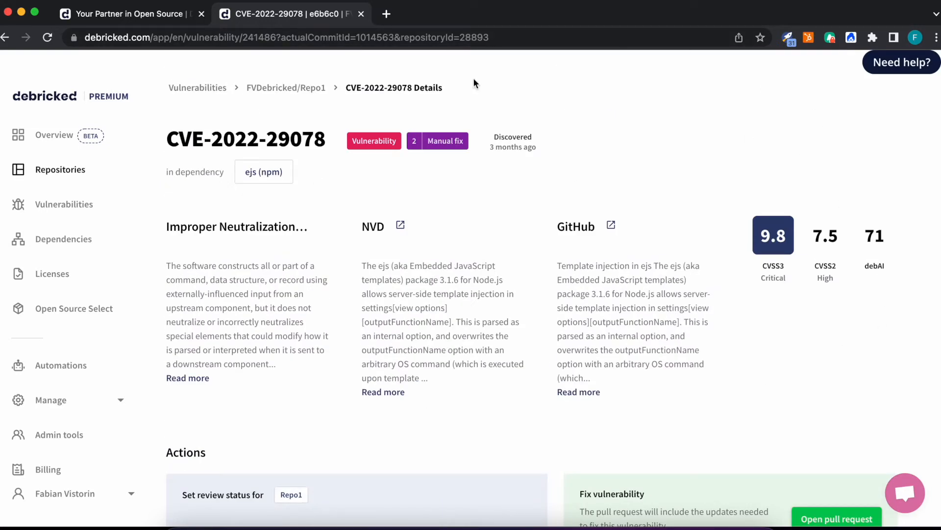
Return to the repositories overview, then open the vulnerability list for all repositories and review its columns
left_click(84, 171)
scroll(273, 343, "down", 4)
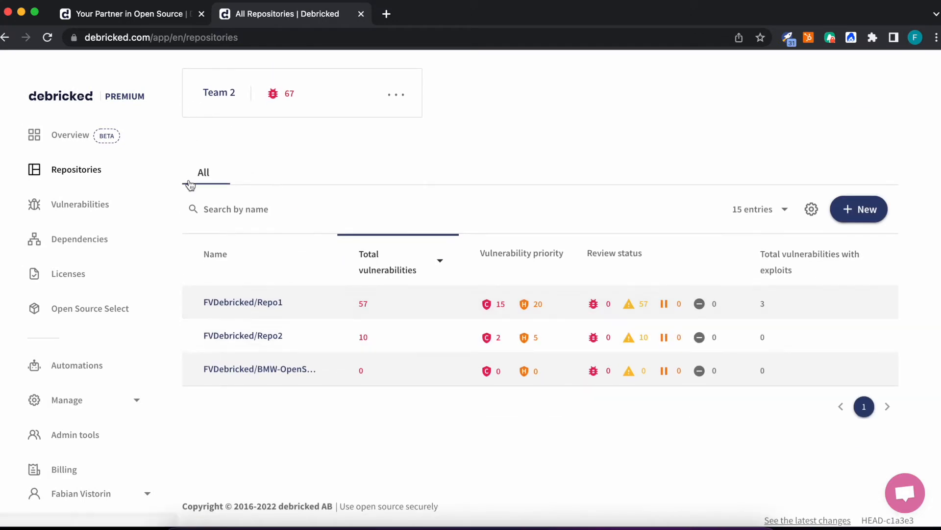
left_click(97, 206)
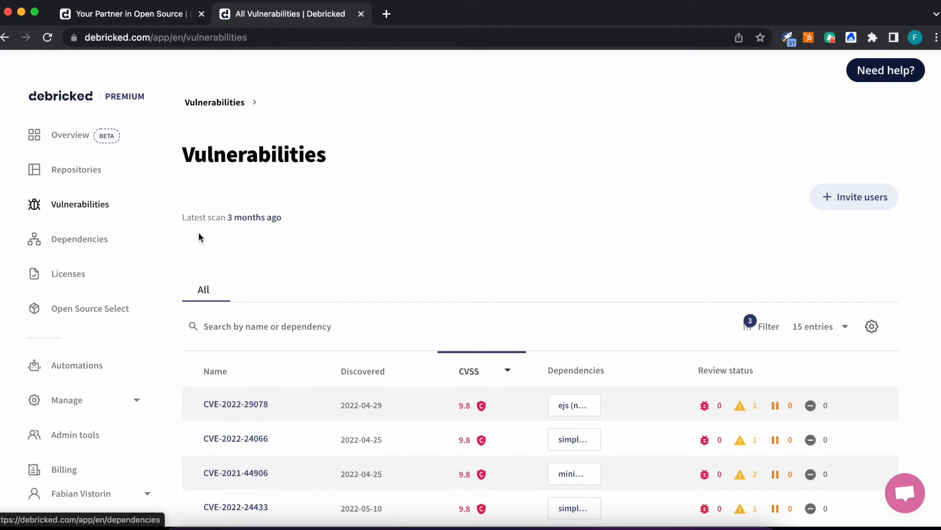
scroll(351, 243, "down", 2)
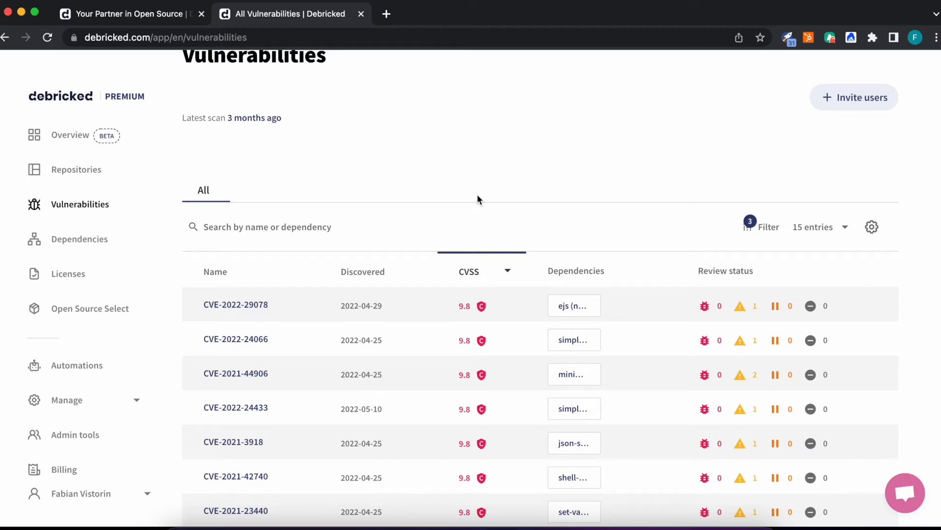
scroll(525, 149, "up", 2)
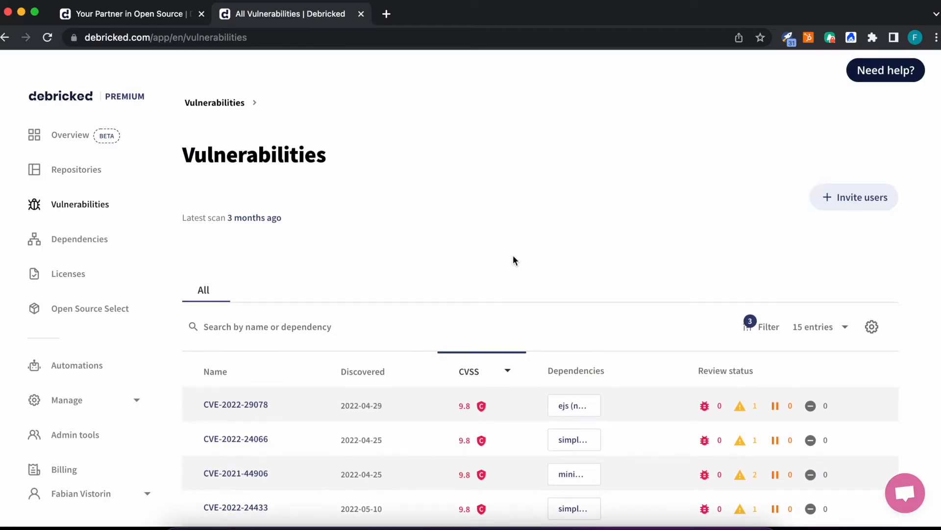
scroll(512, 260, "down", 2)
left_click(503, 259)
scroll(456, 240, "down", 1)
scroll(325, 245, "down", 1)
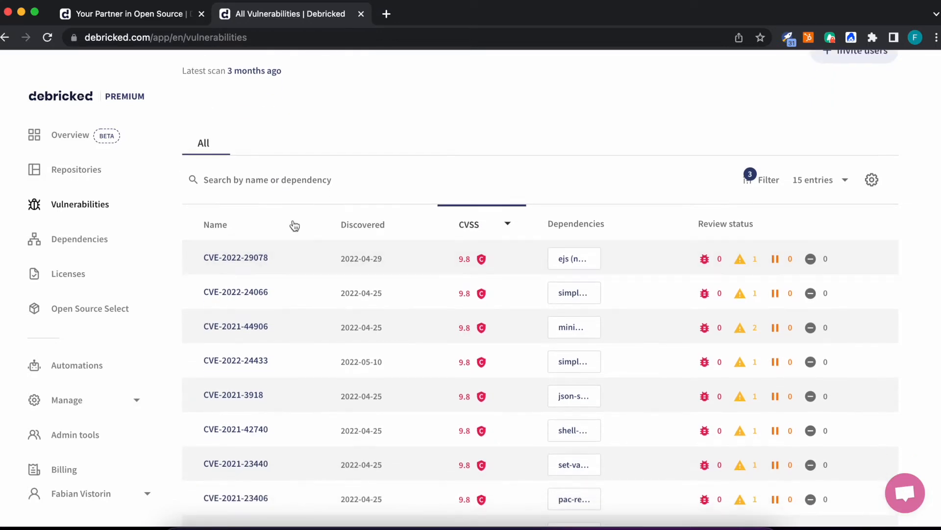
scroll(424, 307, "down", 1)
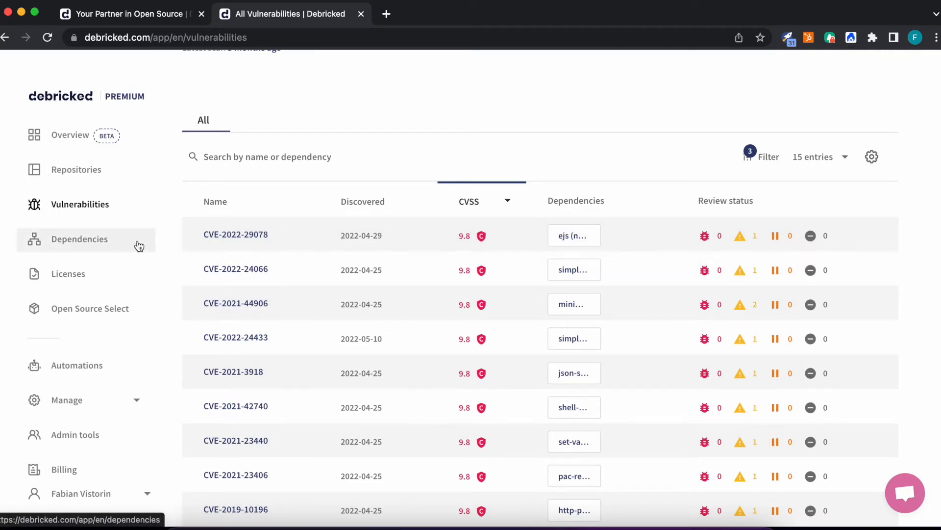
Open the dependencies list and review each package's vulnerabilities, priority, review status and licenses
left_click(80, 240)
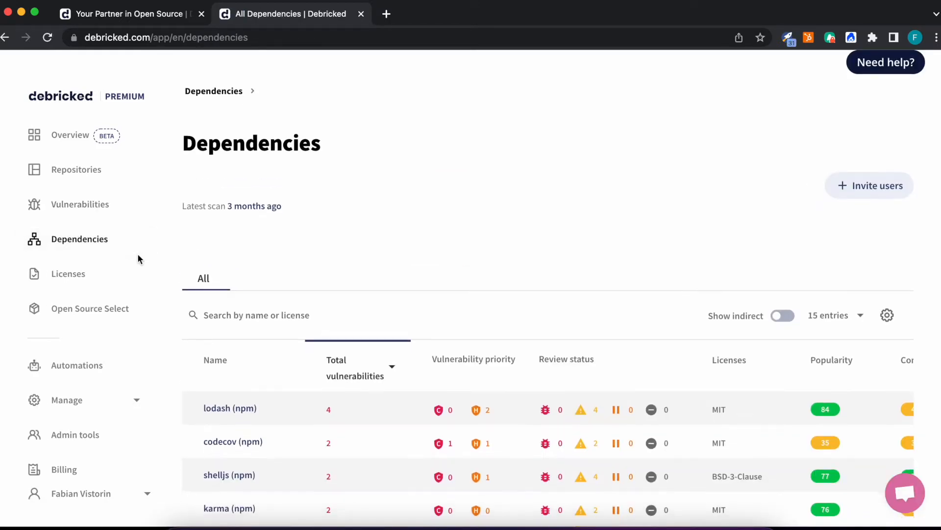
scroll(142, 254, "down", 3)
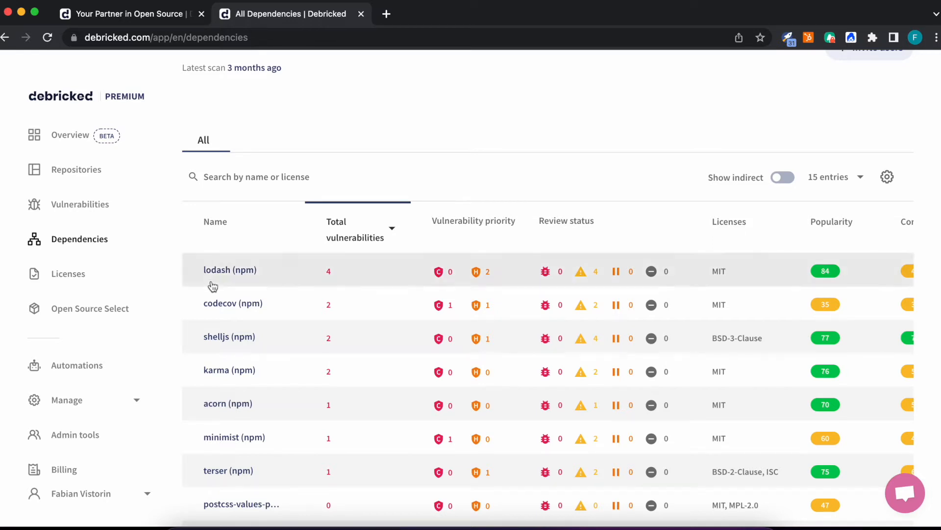
scroll(347, 275, "down", 1)
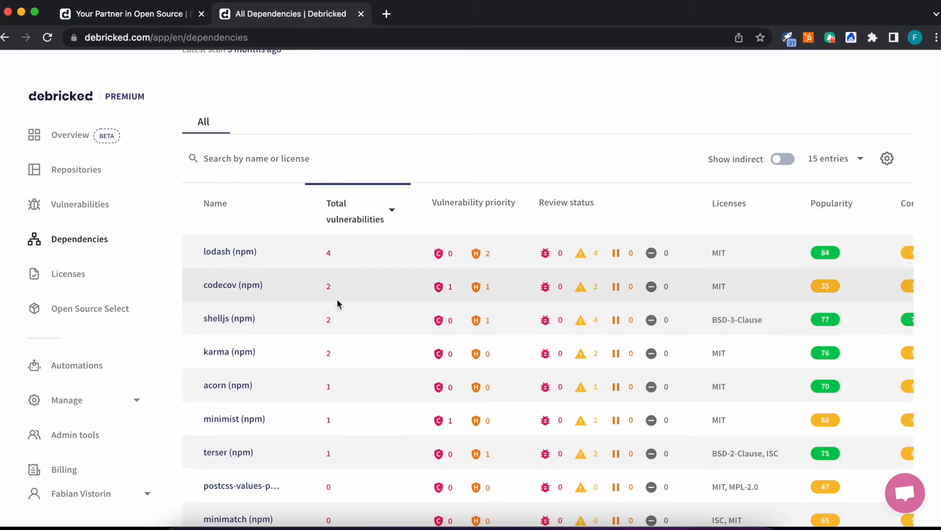
scroll(413, 314, "down", 2)
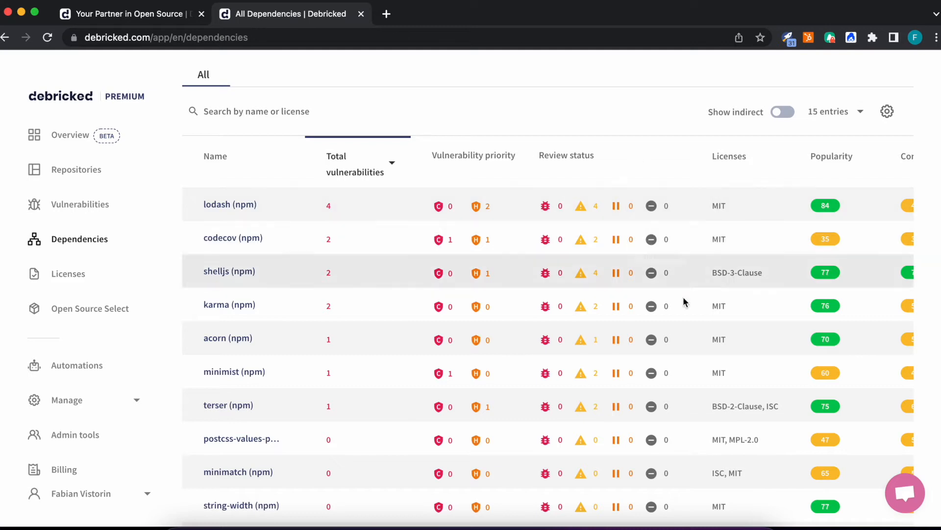
scroll(721, 414, "down", 1)
scroll(721, 413, "down", 2)
scroll(723, 392, "up", 3)
scroll(728, 376, "down", 3)
scroll(710, 365, "down", 6)
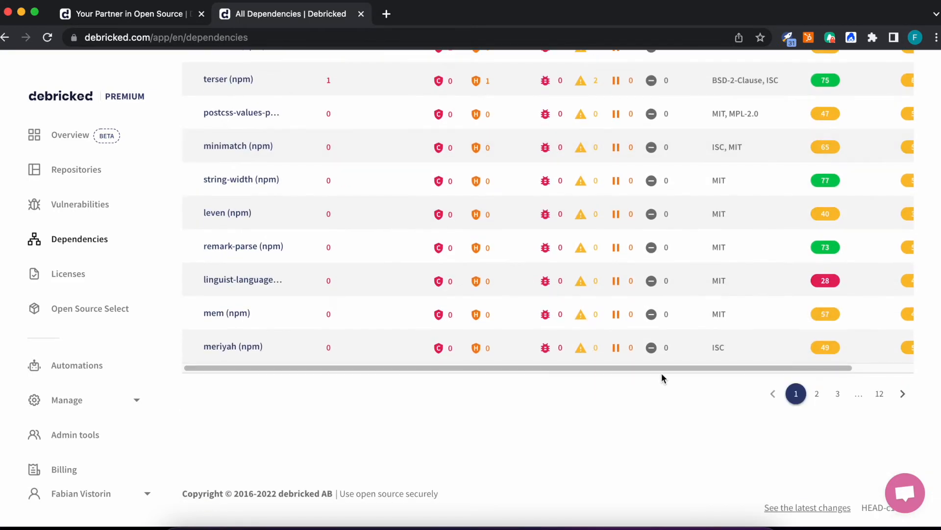
Compare the popularity and contributors scores of the listed dependencies
left_click_drag(665, 368, 825, 251)
scroll(805, 258, "up", 6)
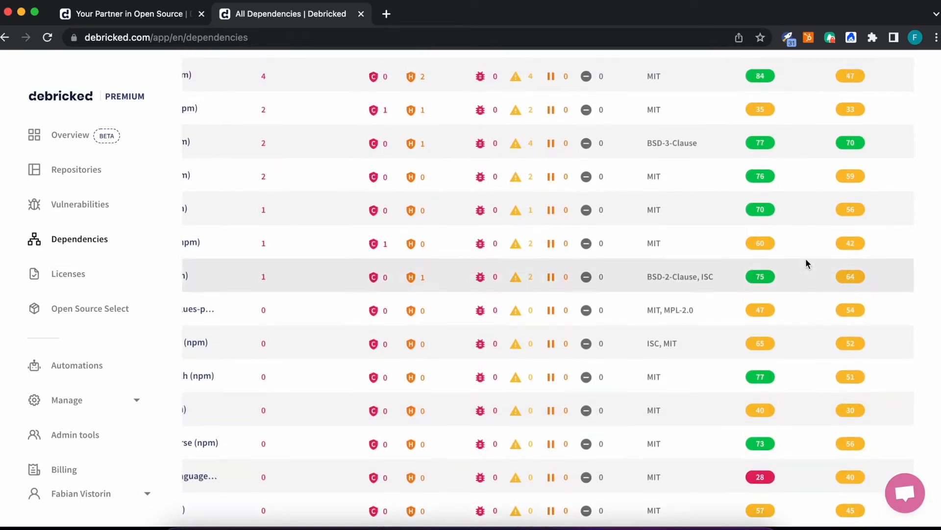
scroll(771, 260, "up", 1)
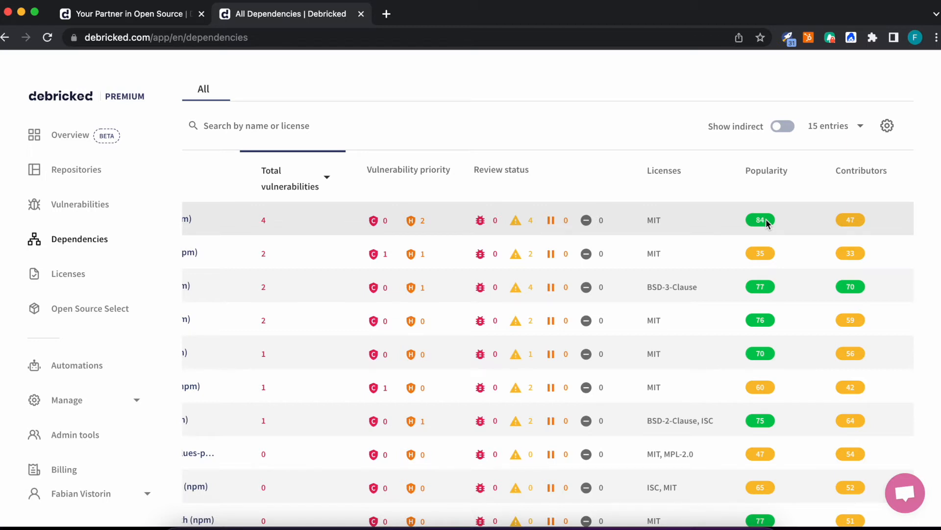
mouse_move(816, 200)
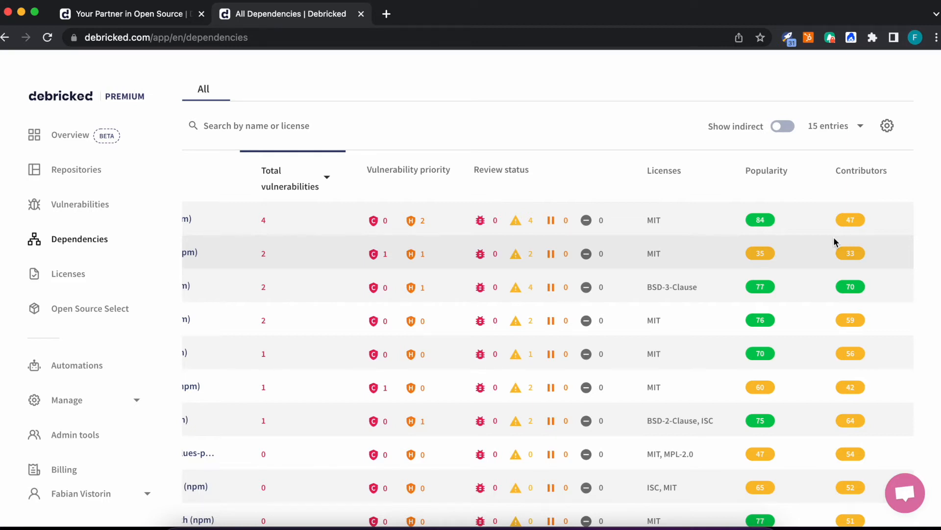
scroll(833, 236, "down", 5)
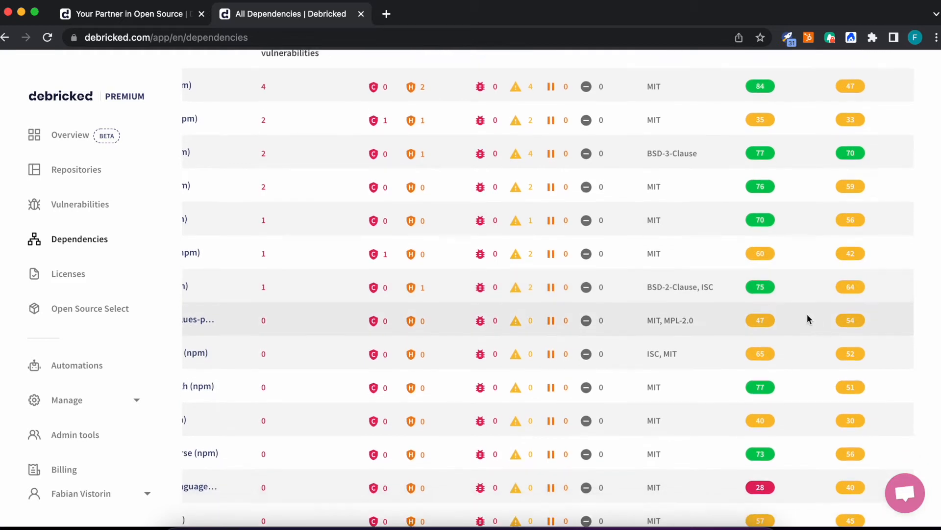
scroll(768, 218, "down", 5)
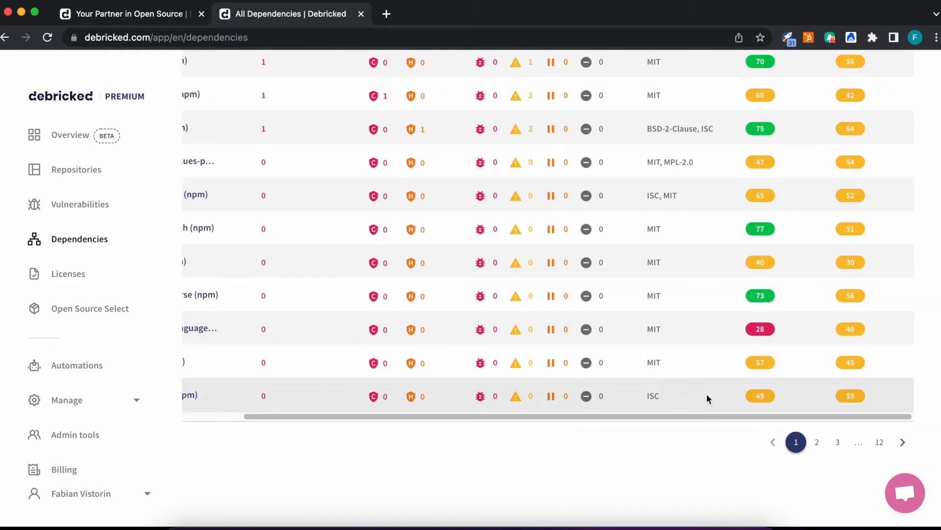
left_click_drag(649, 416, 542, 418)
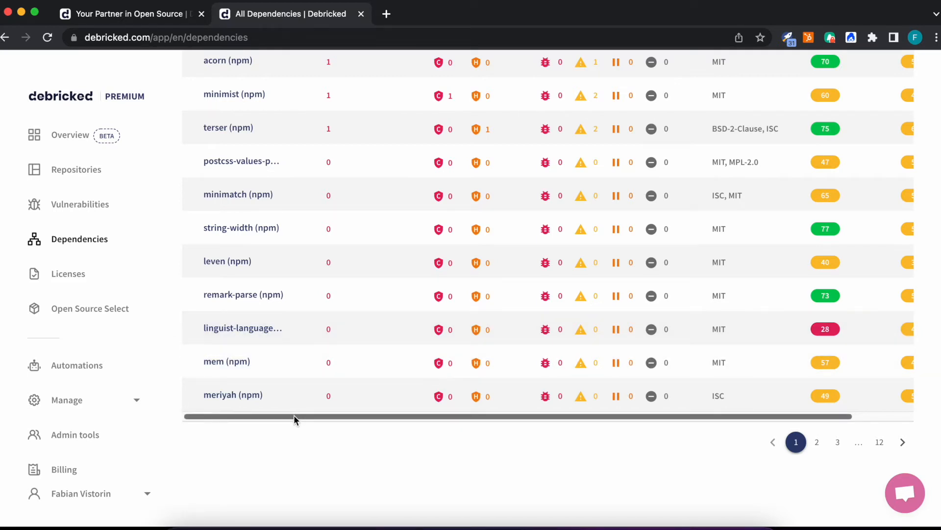
scroll(293, 415, "right", 5)
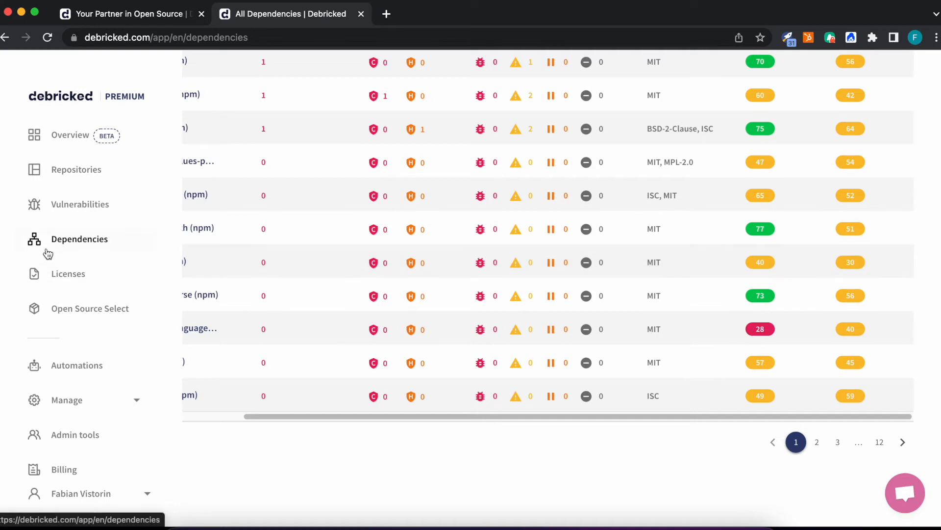
Open the licenses list and examine the license risk, affected repositories, dependencies and license family of 0BSD
left_click(76, 277)
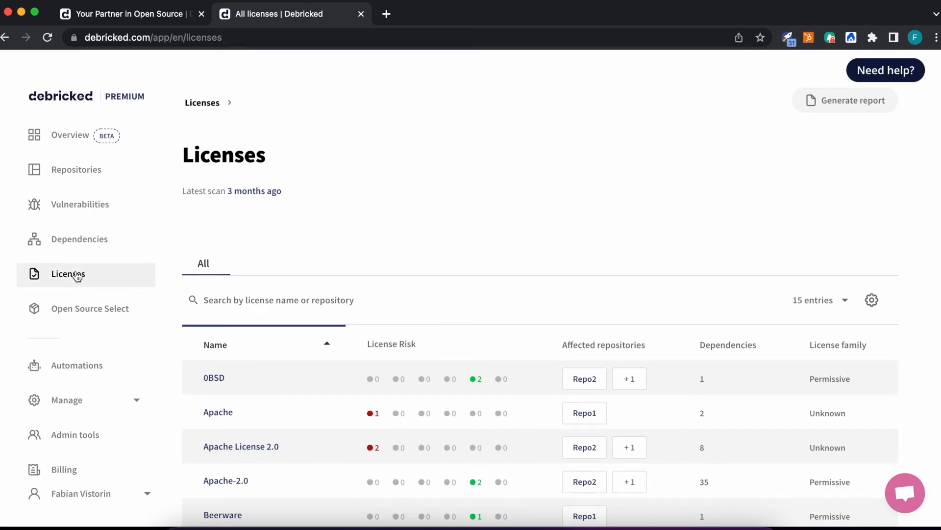
scroll(553, 372, "down", 3)
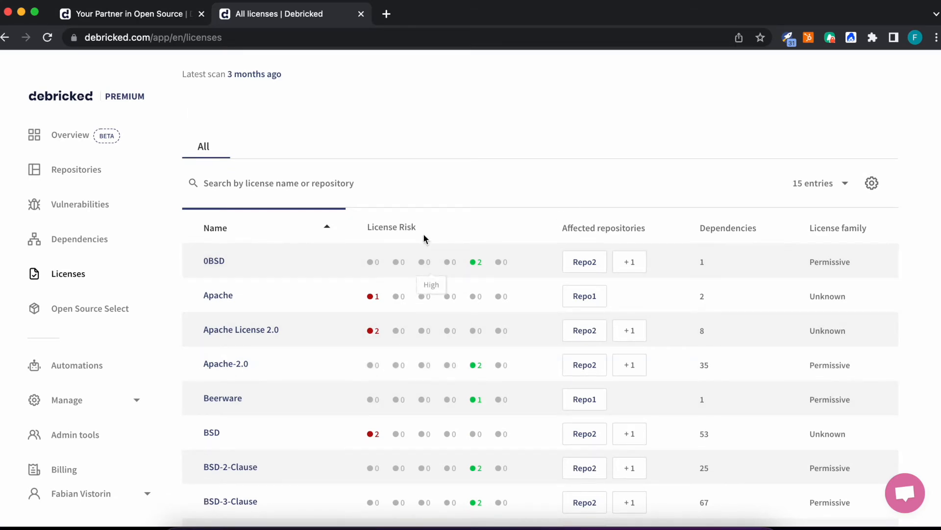
mouse_move(374, 227)
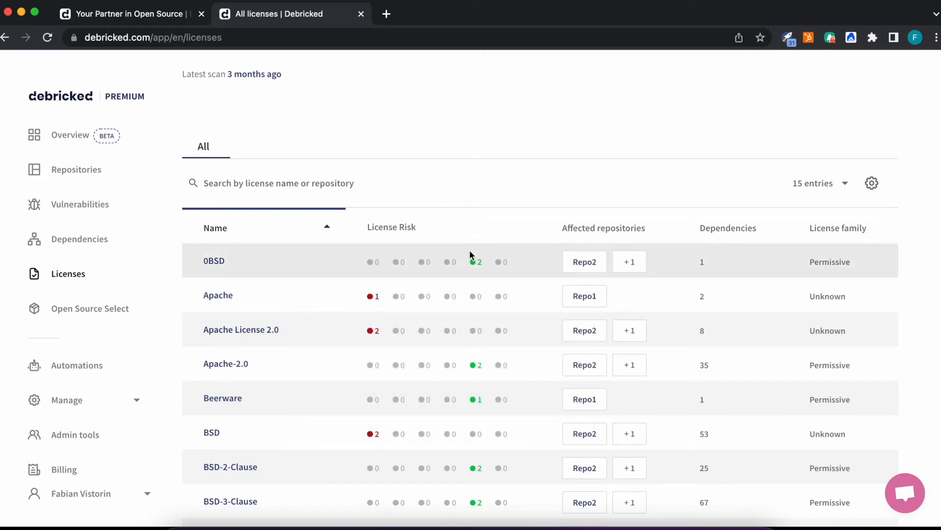
left_click(622, 271)
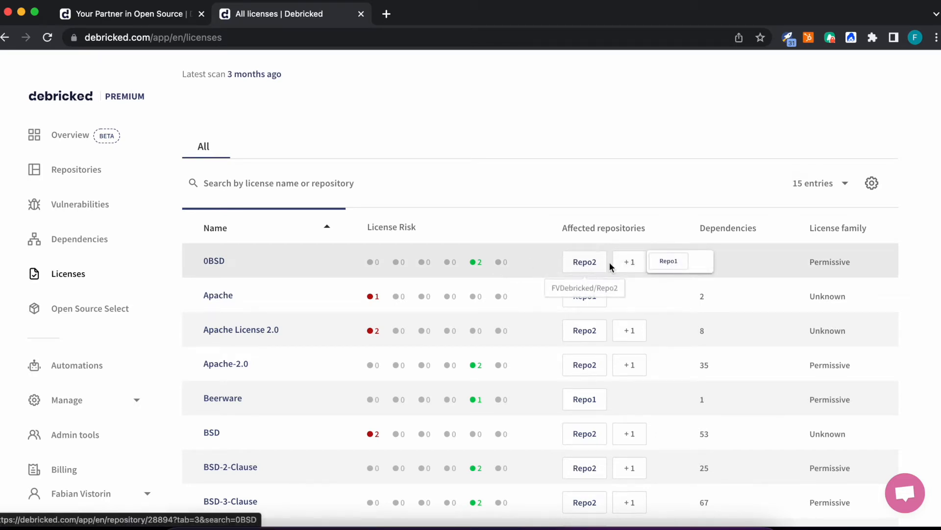
left_click(676, 185)
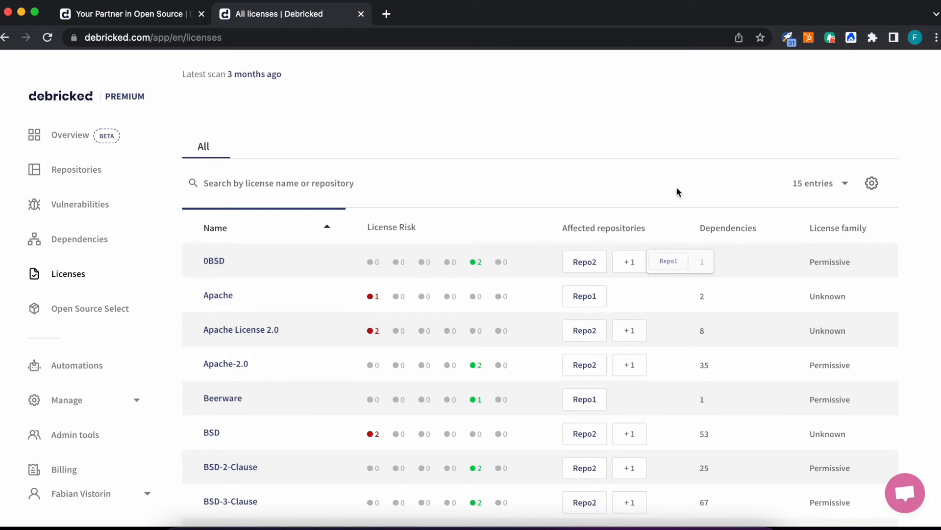
left_click_drag(717, 268, 699, 267)
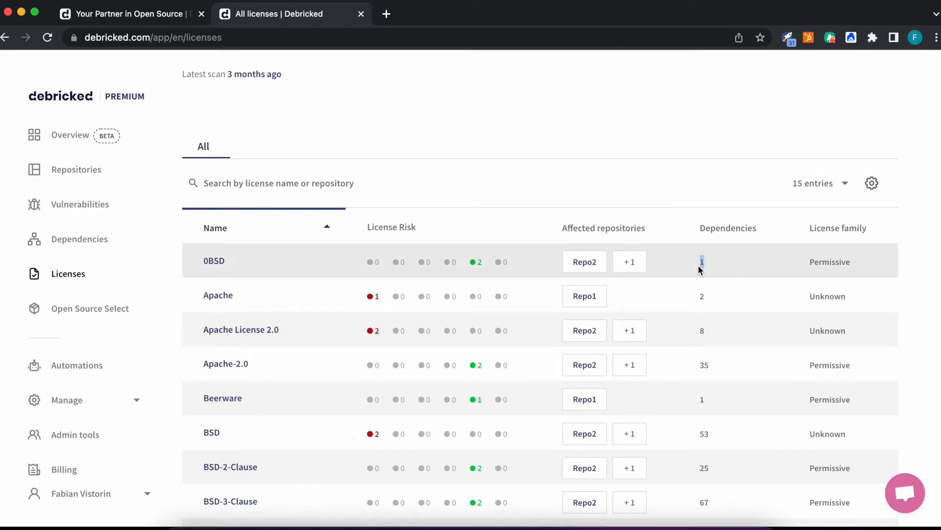
left_click(854, 263)
scroll(343, 261, "down", 1)
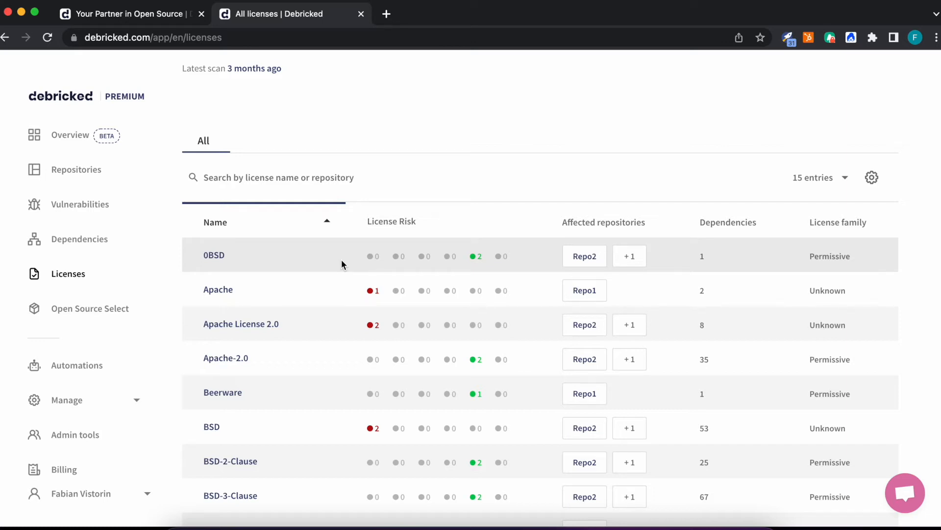
Open the repositories and commits management page and bring up the use case selection for Repo1
mouse_move(64, 403)
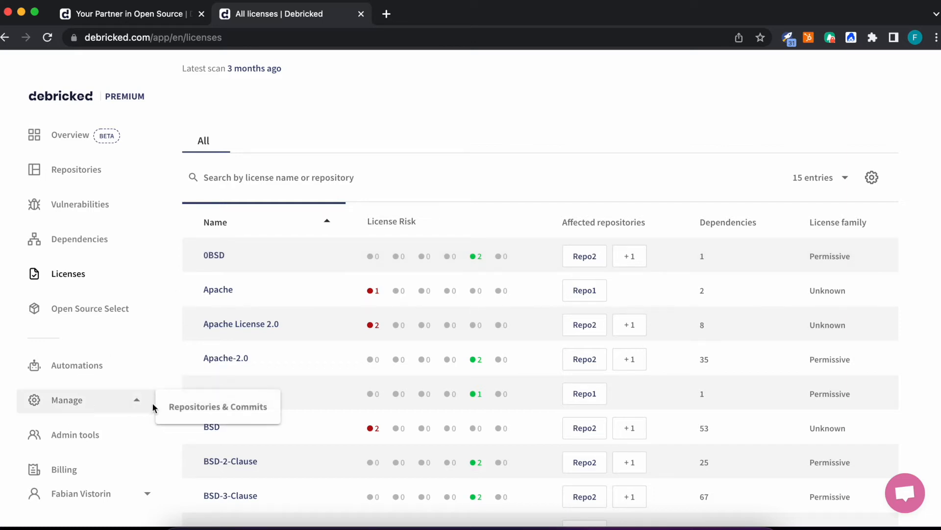
left_click(193, 414)
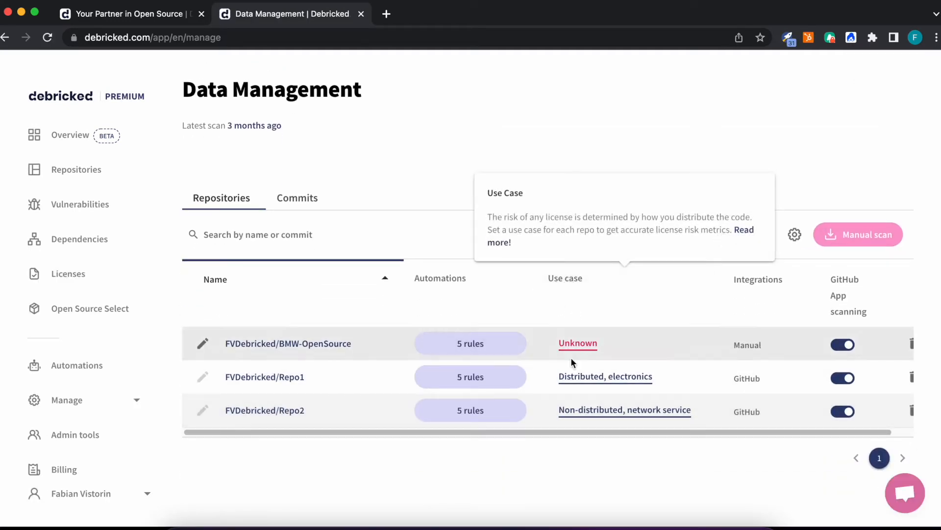
left_click(590, 381)
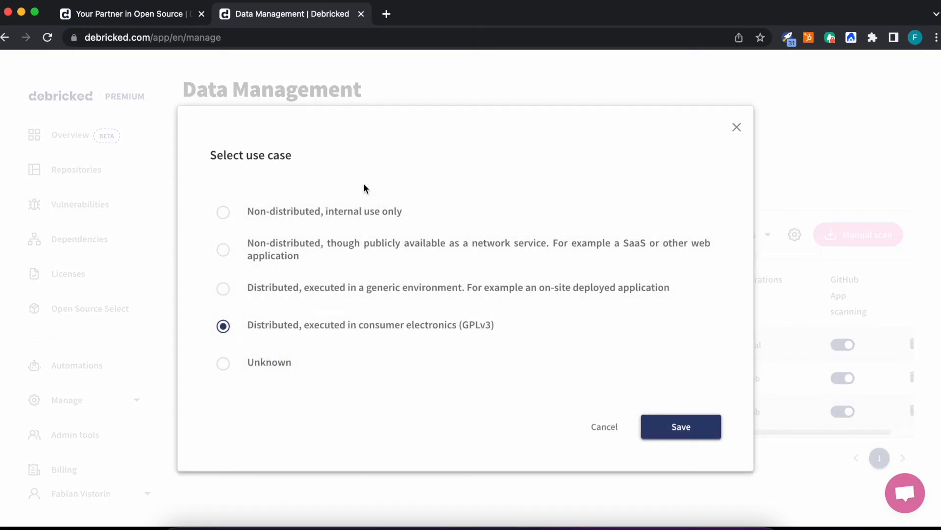
Try the internal-use, network-service, generic-environment and consumer-electronics use cases for Repo1, then leave the selection without saving
left_click(358, 223)
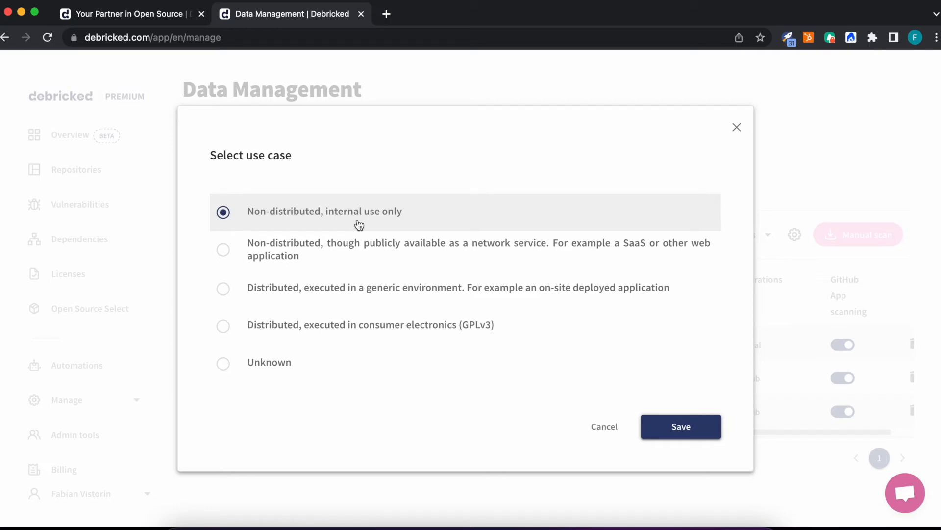
left_click(339, 252)
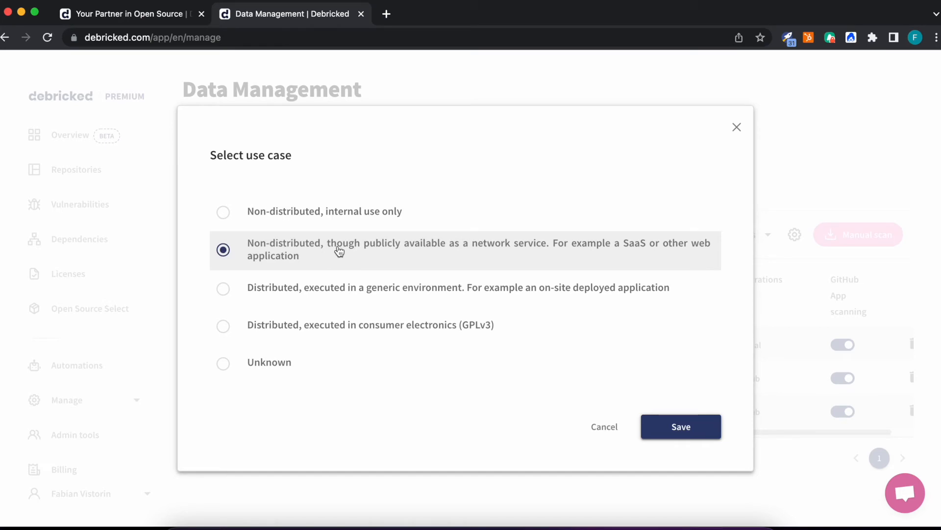
left_click(323, 301)
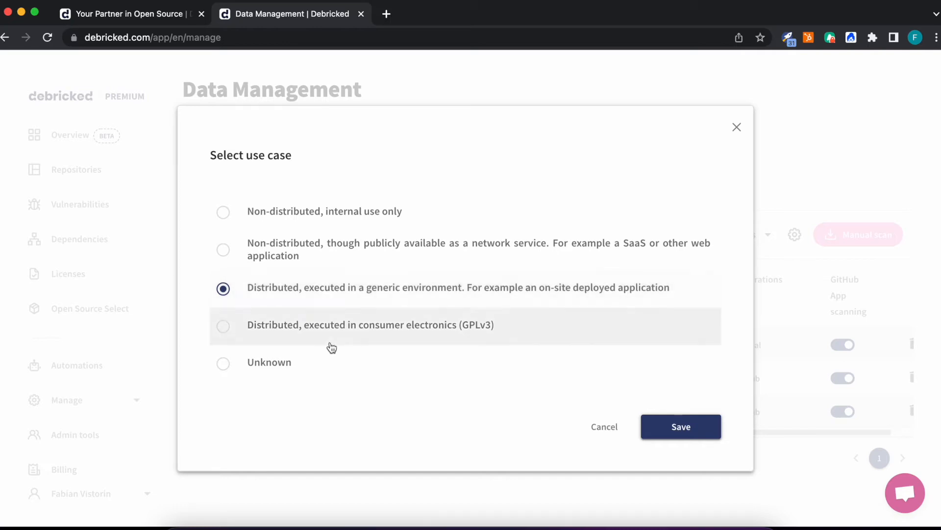
left_click(356, 329)
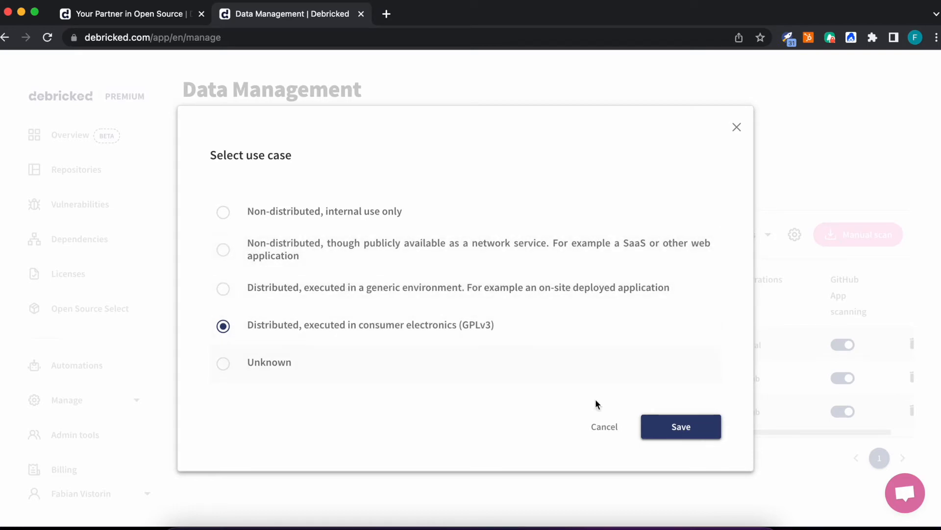
left_click(604, 427)
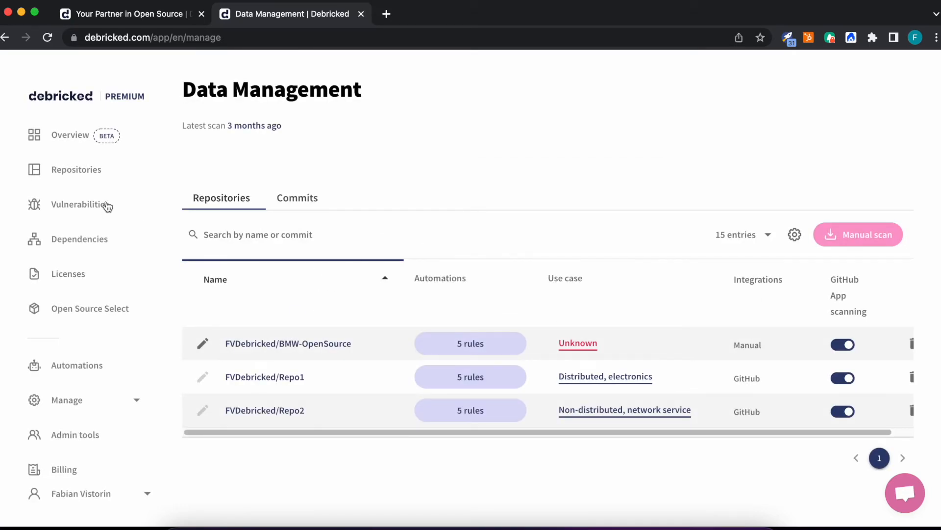
Revisit the licenses list to review the license risk levels, then return to the dependencies list
left_click(78, 281)
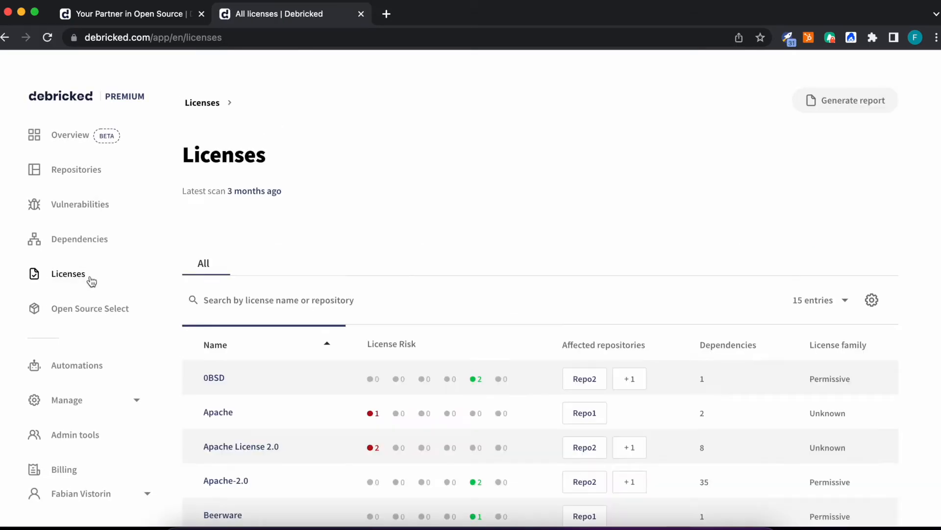
scroll(630, 214, "down", 2)
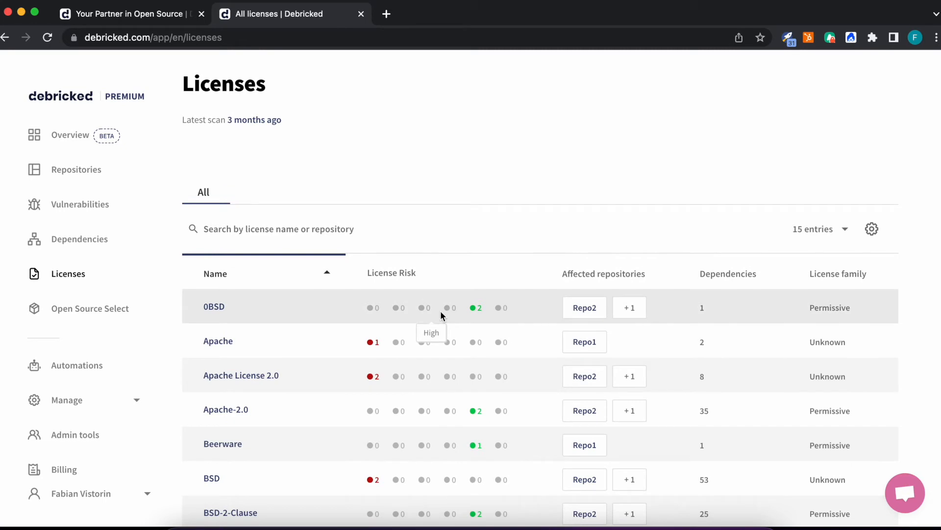
scroll(440, 310, "down", 3)
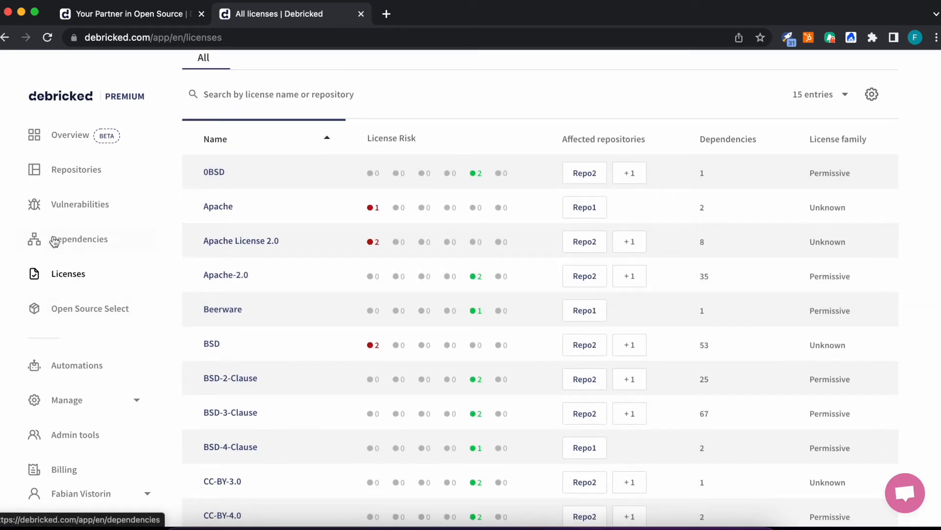
left_click(114, 246)
scroll(813, 410, "down", 2)
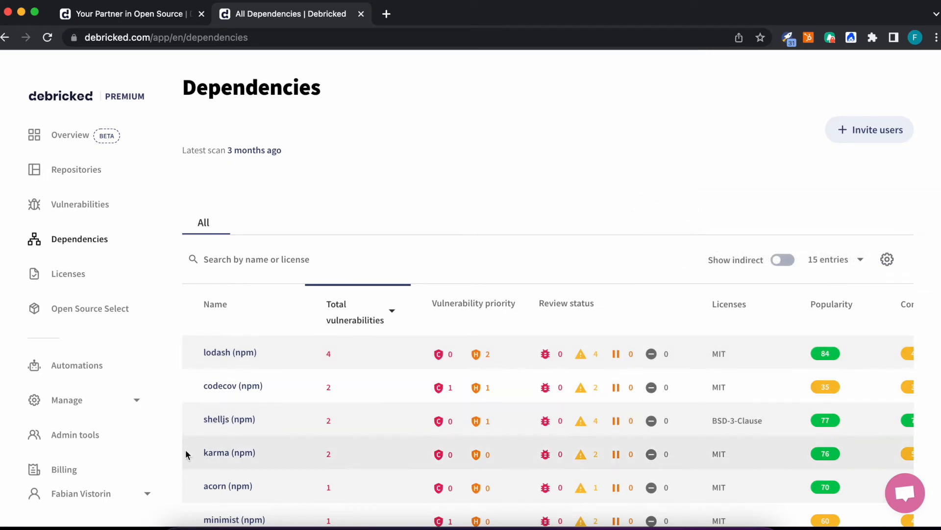
Open Open Source Select and search its database for "json parser"
left_click(100, 316)
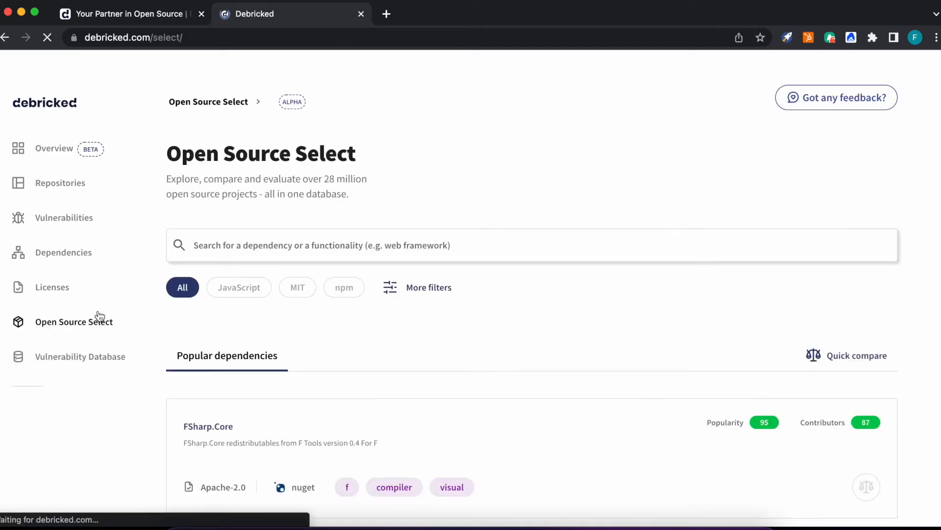
scroll(138, 392, "down", 1)
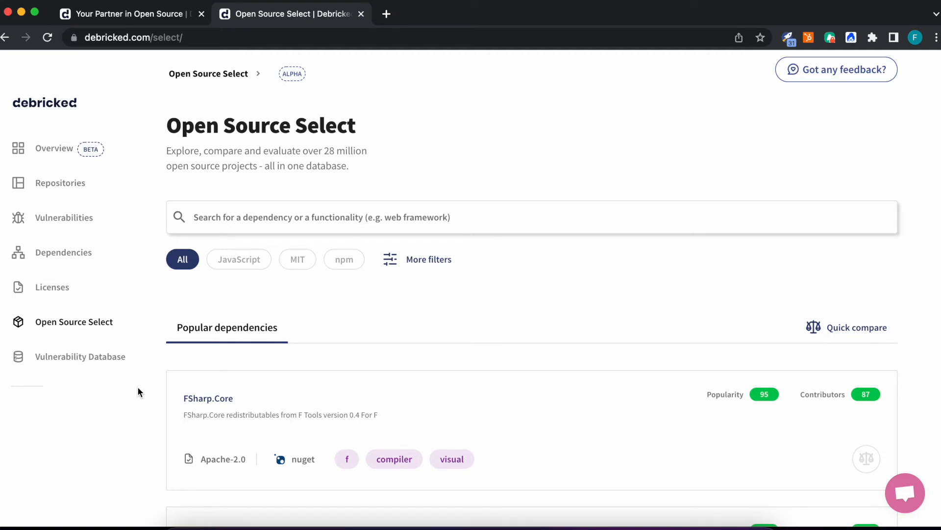
left_click(443, 218)
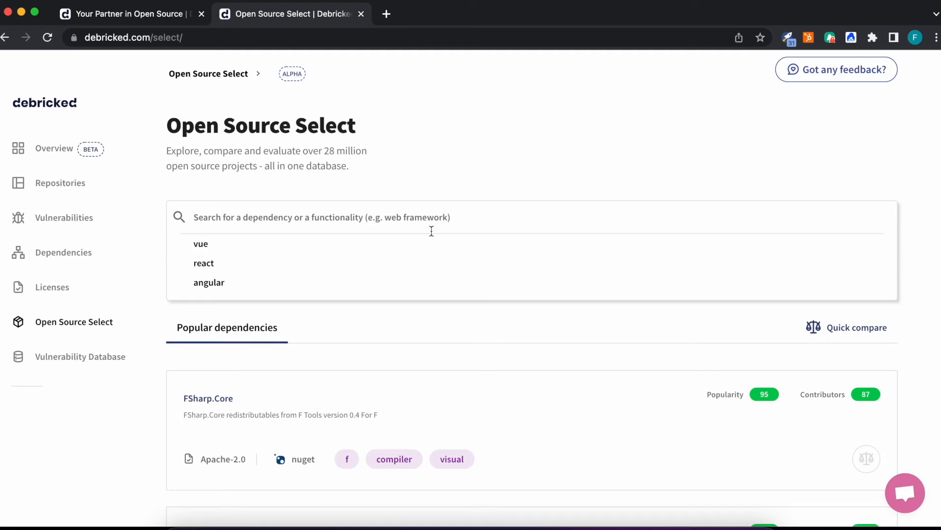
type("json parser")
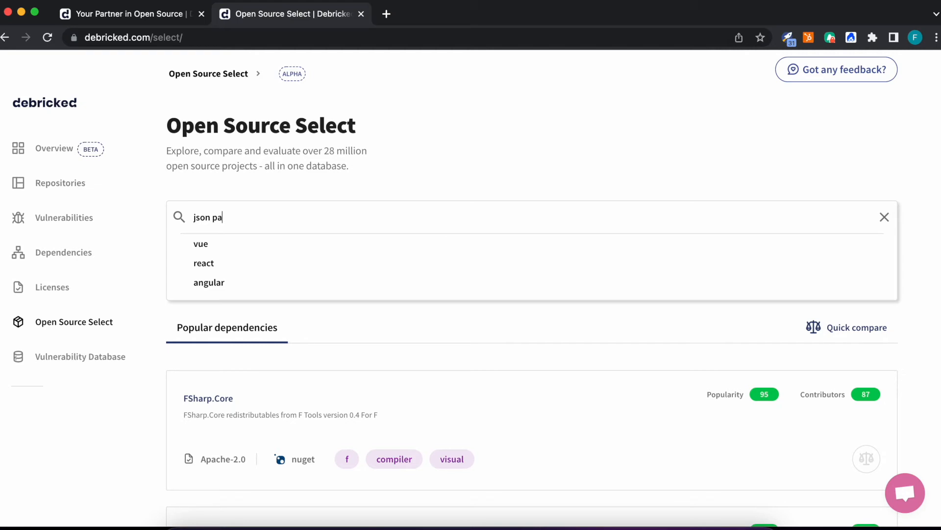
key("Return")
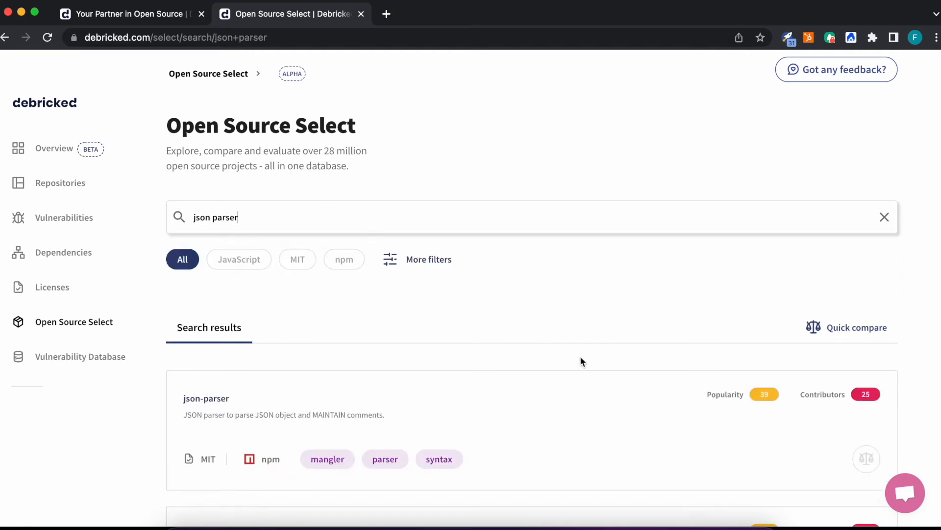
Add salsify/json-streaming-parser, flatted and json-to-ast from the search results to the comparison
scroll(592, 339, "down", 5)
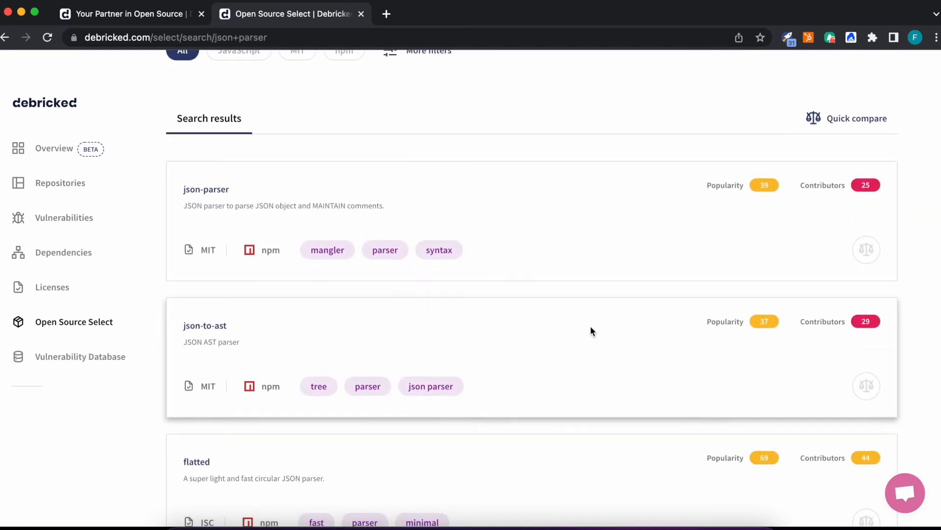
scroll(590, 329, "down", 5)
left_click(868, 436)
left_click(867, 300)
left_click(868, 164)
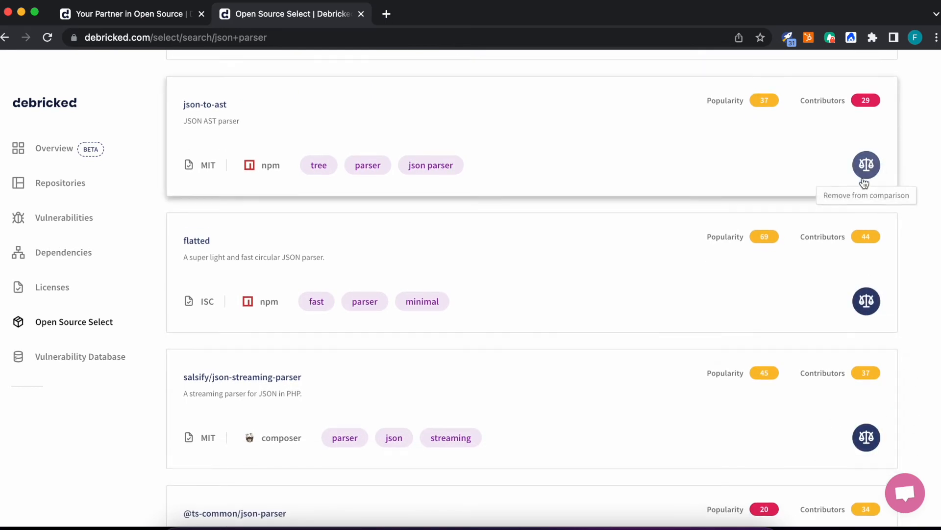
Open the comparison of the three selected dependencies and review their contributors charts
scroll(863, 186, "up", 5)
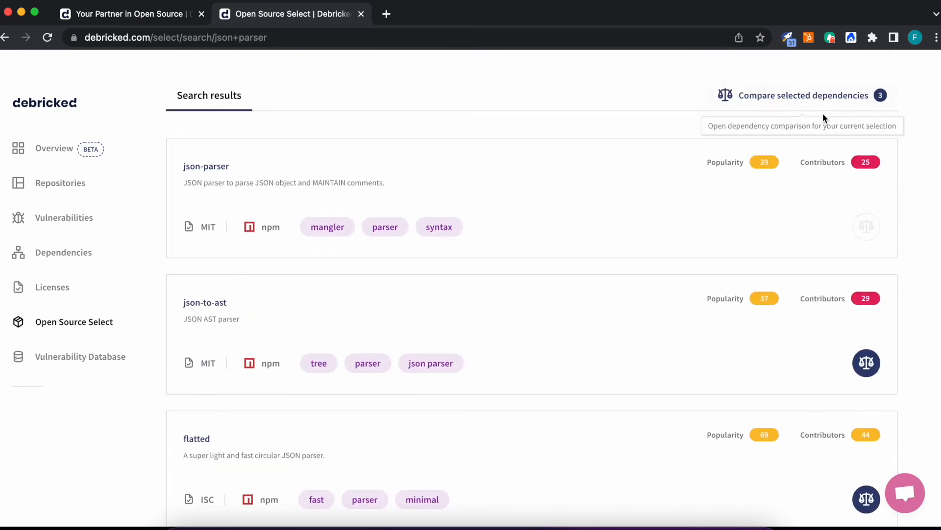
left_click(824, 98)
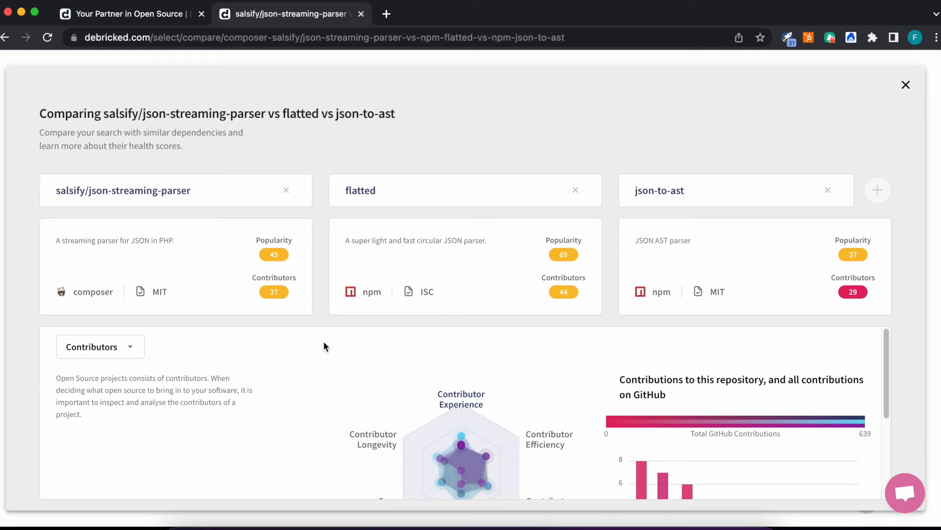
scroll(309, 334, "down", 2)
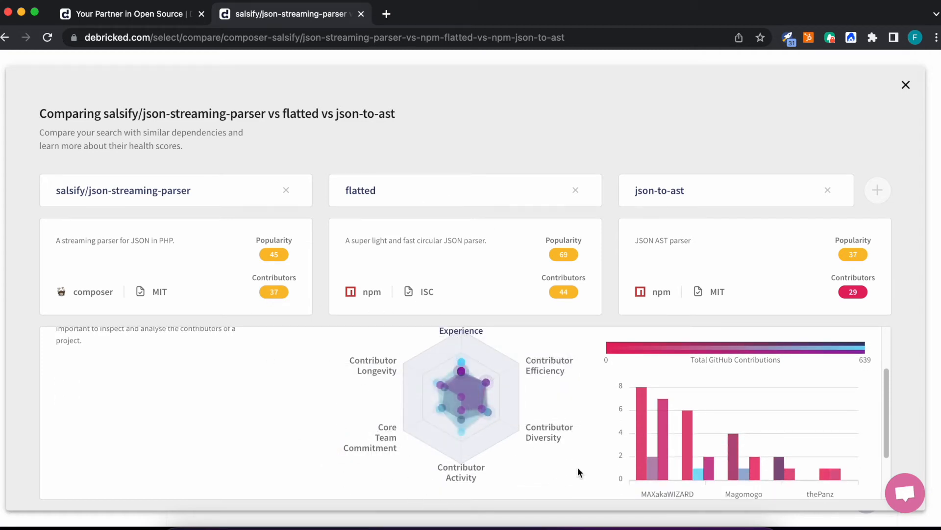
scroll(289, 438, "up", 2)
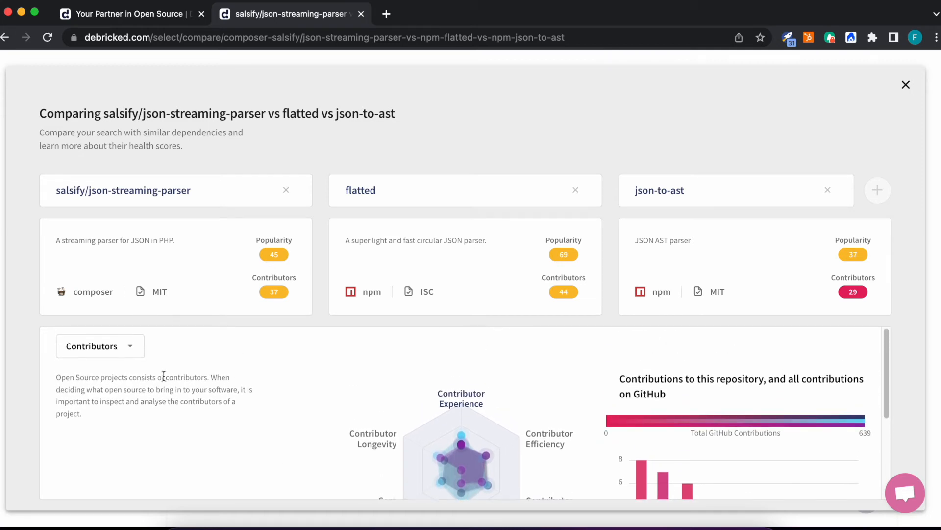
Switch the comparison to Popularity and examine the usage, ecosystem buzz and monthly download charts
left_click(90, 346)
left_click(116, 362)
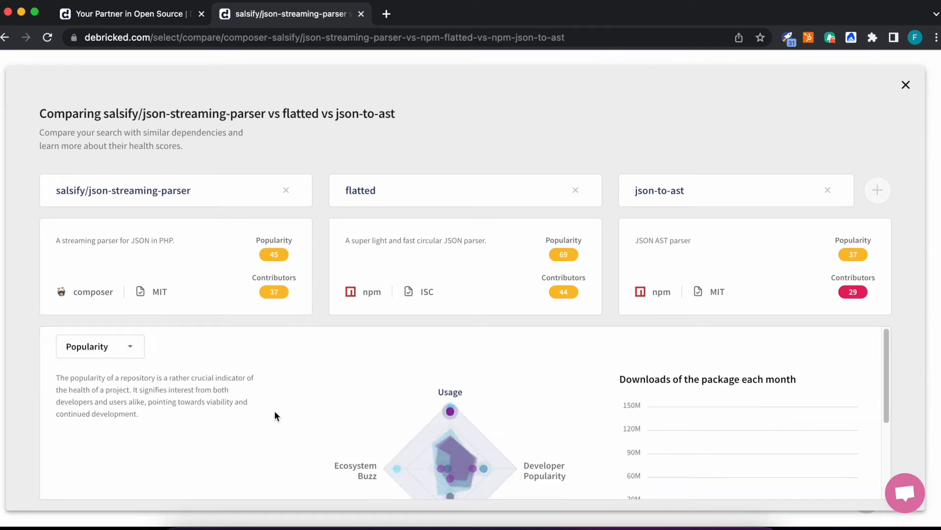
scroll(279, 412, "down", 2)
scroll(282, 416, "down", 1)
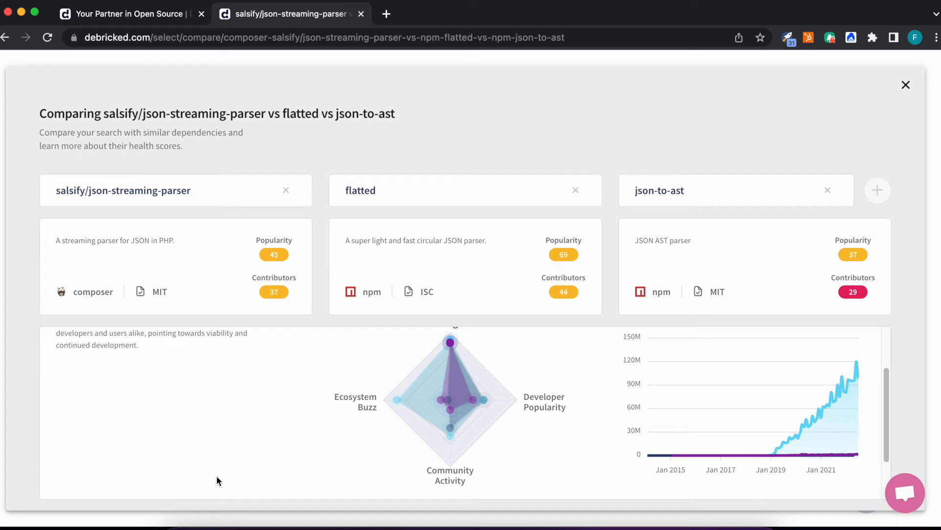
scroll(216, 475, "up", 1)
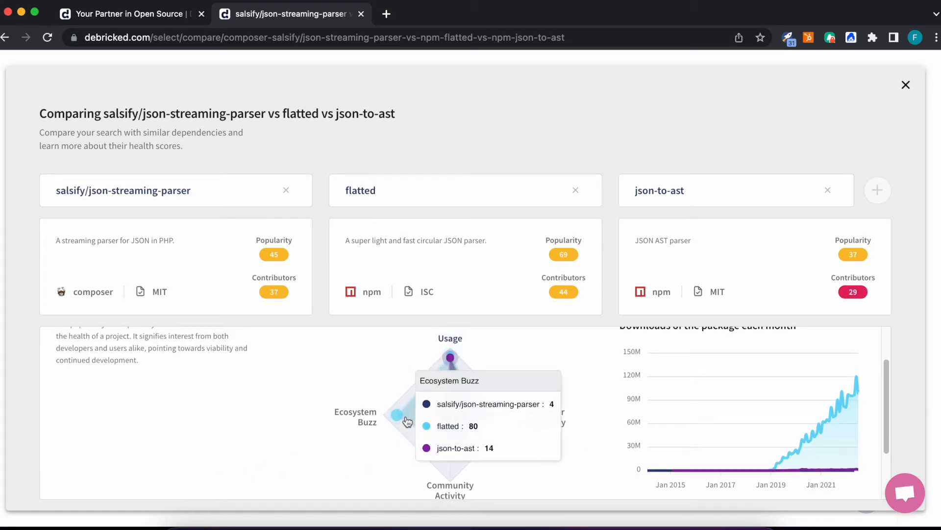
scroll(172, 403, "up", 3)
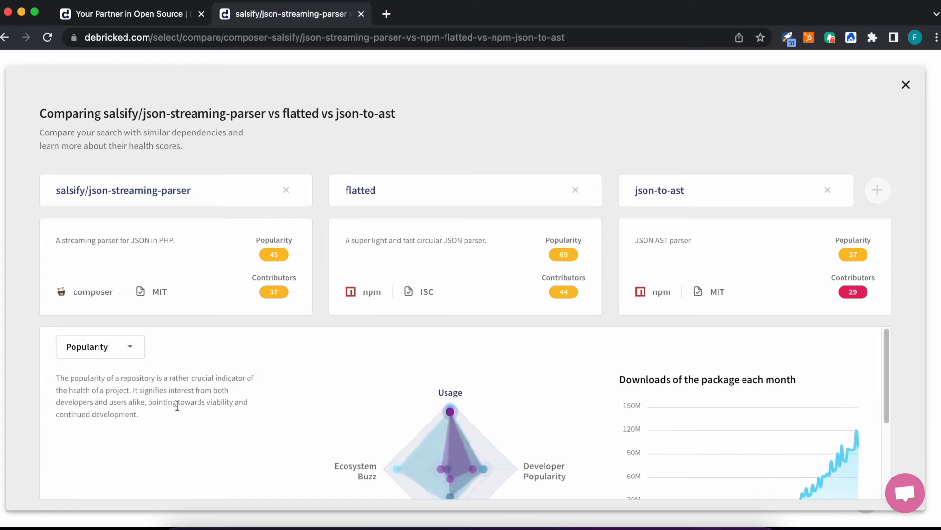
scroll(278, 390, "down", 1)
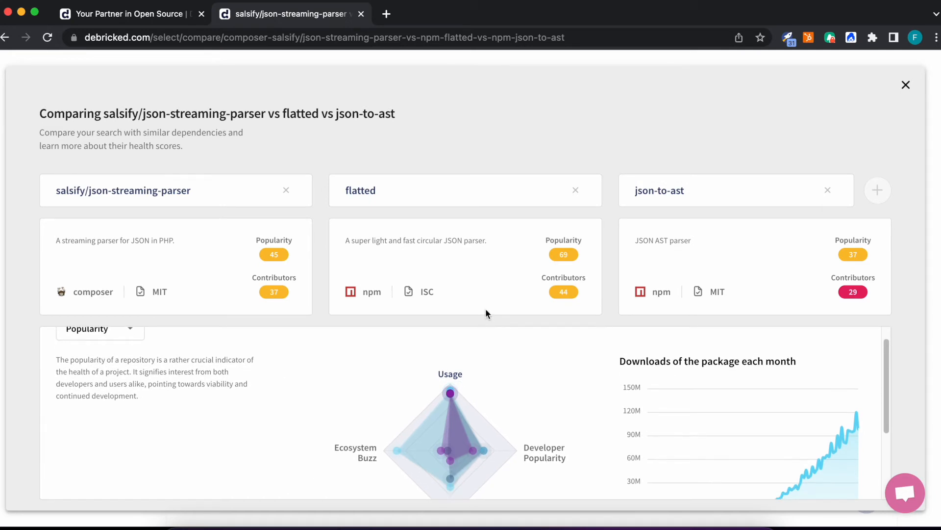
scroll(118, 363, "up", 1)
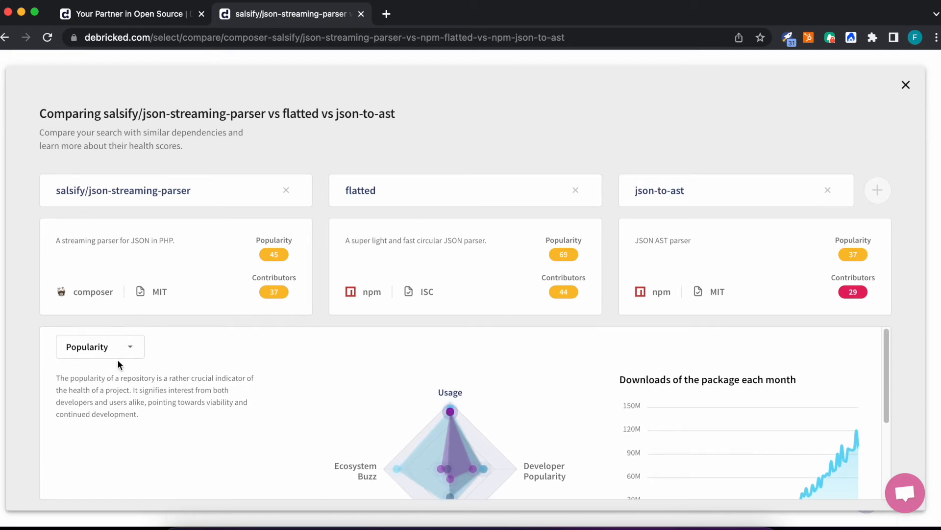
Switch the comparison back to Contributors, review the radar and contribution charts, and close the comparison
left_click(117, 349)
left_click(117, 330)
scroll(287, 401, "down", 1)
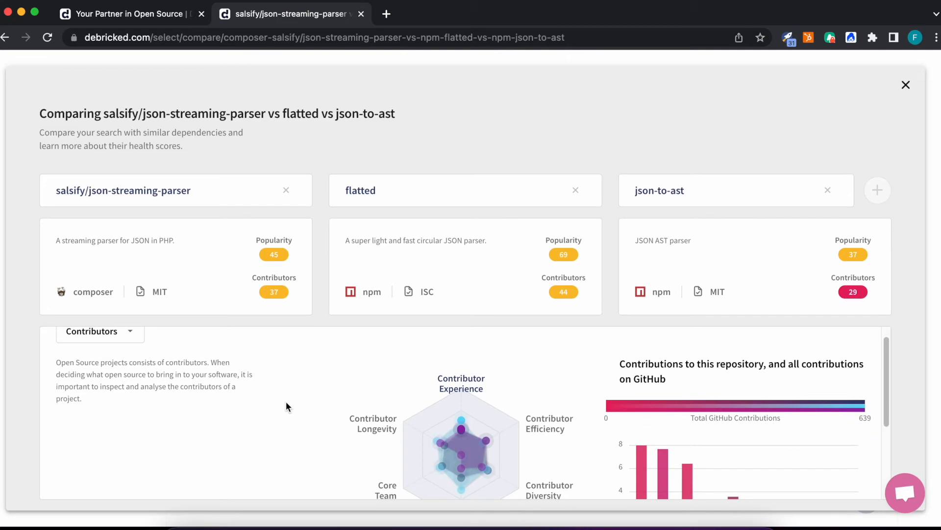
scroll(286, 401, "down", 3)
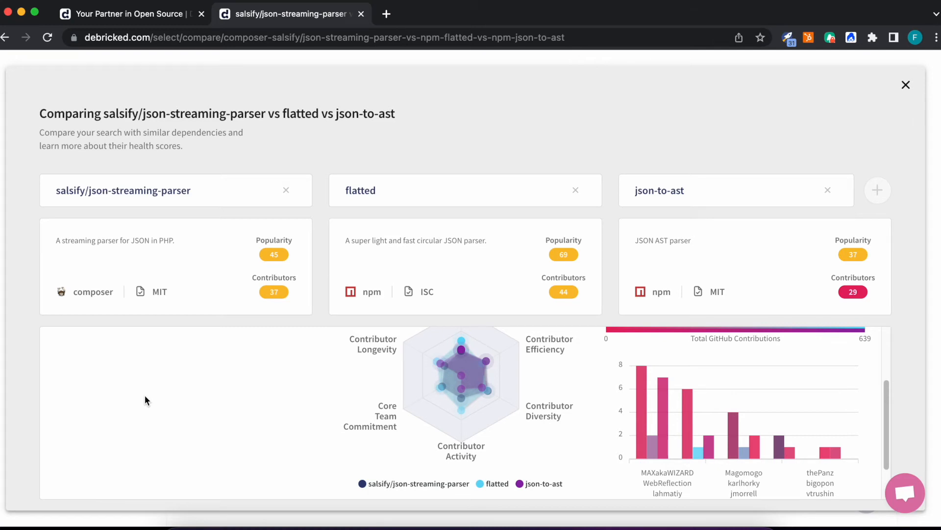
key("Escape")
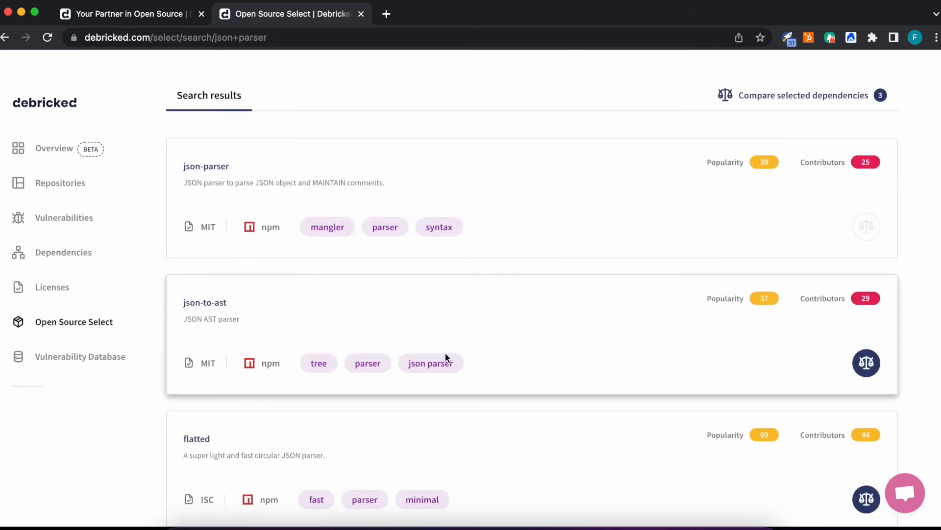
Look over the remaining json parser results, leave Open Source Select and open the Automations rules page
scroll(445, 339, "down", 1)
scroll(444, 334, "down", 3)
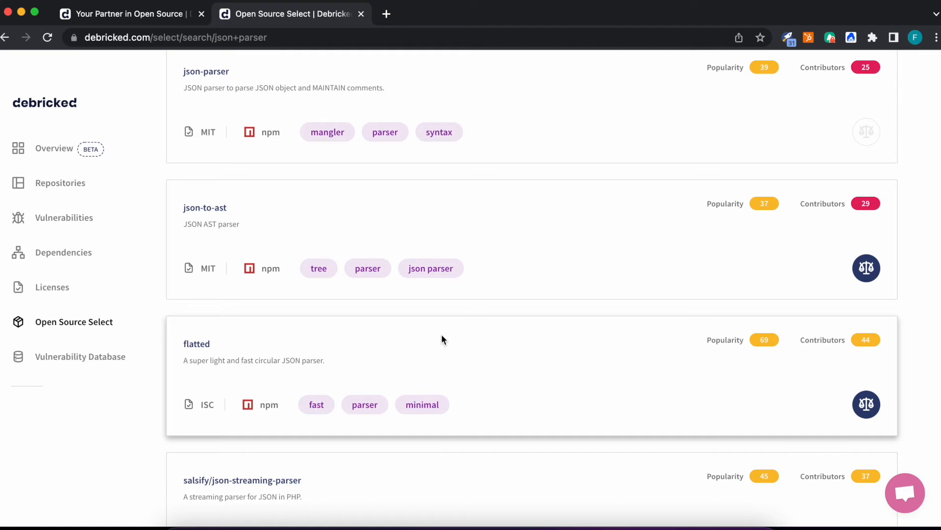
left_click(55, 287)
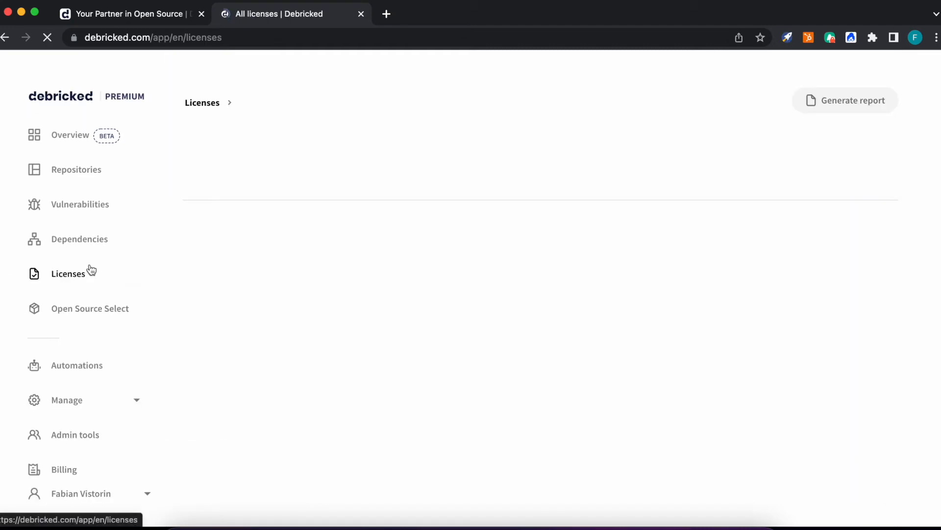
left_click(77, 365)
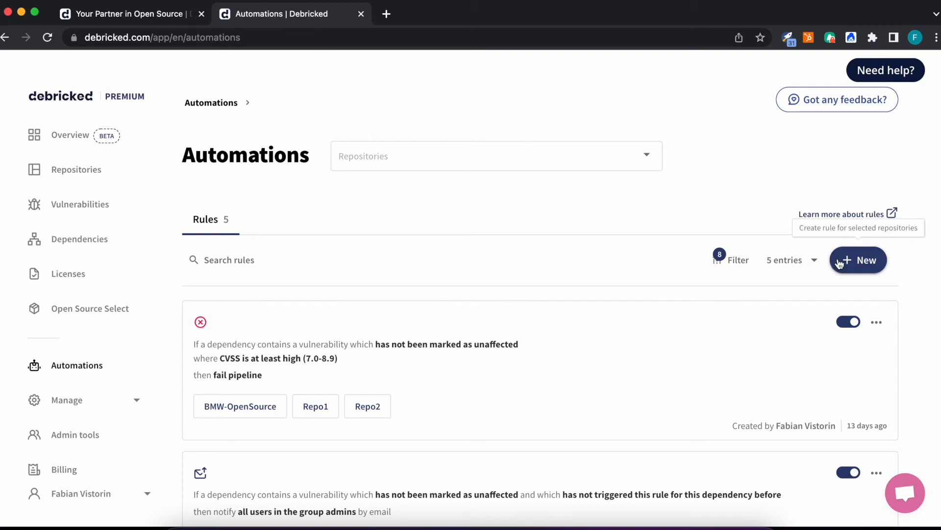
Look over the automation rules and deactivate the fail-pipeline rule for CVSS of at least high (7.0-8.9)
scroll(660, 328, "down", 8)
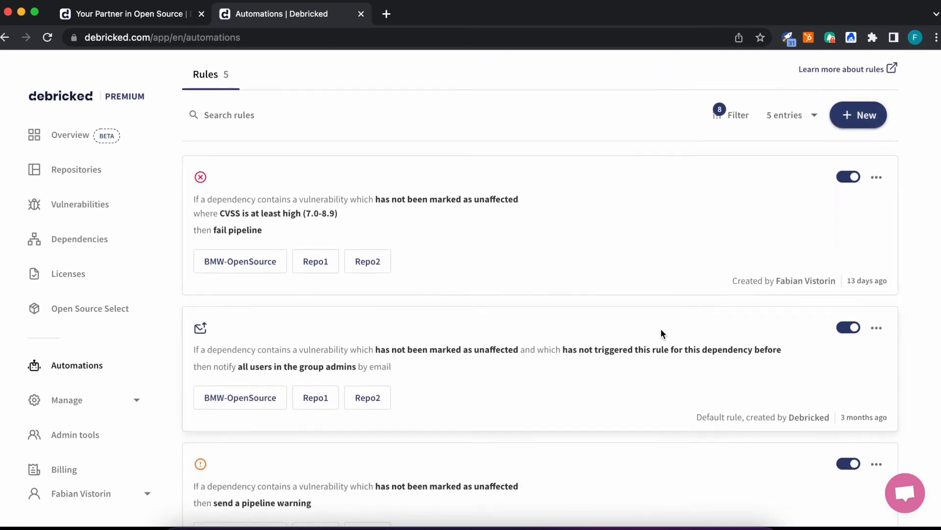
scroll(745, 225, "up", 6)
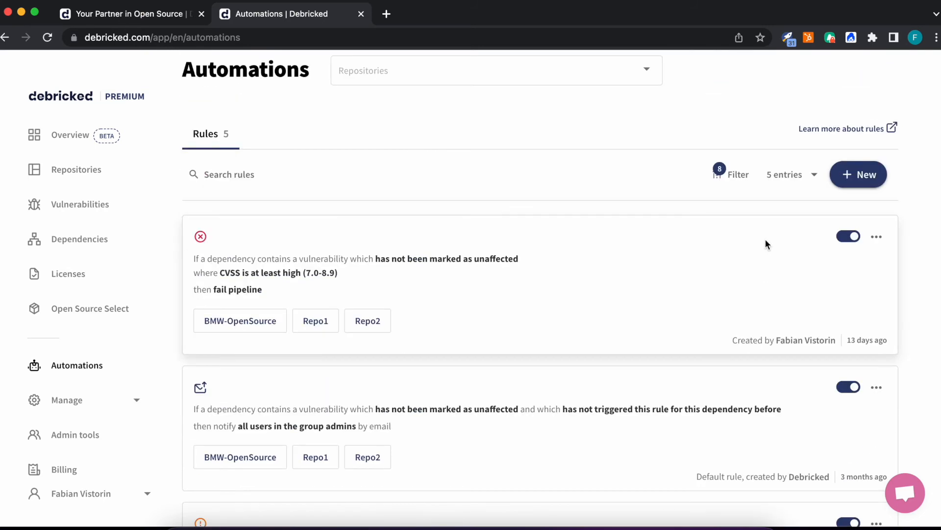
scroll(766, 245, "down", 10)
scroll(772, 314, "up", 10)
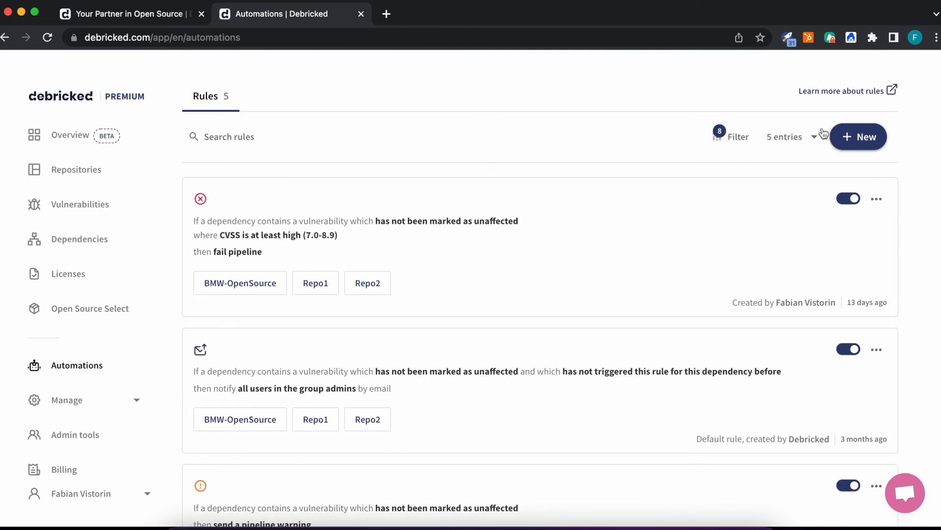
left_click(856, 137)
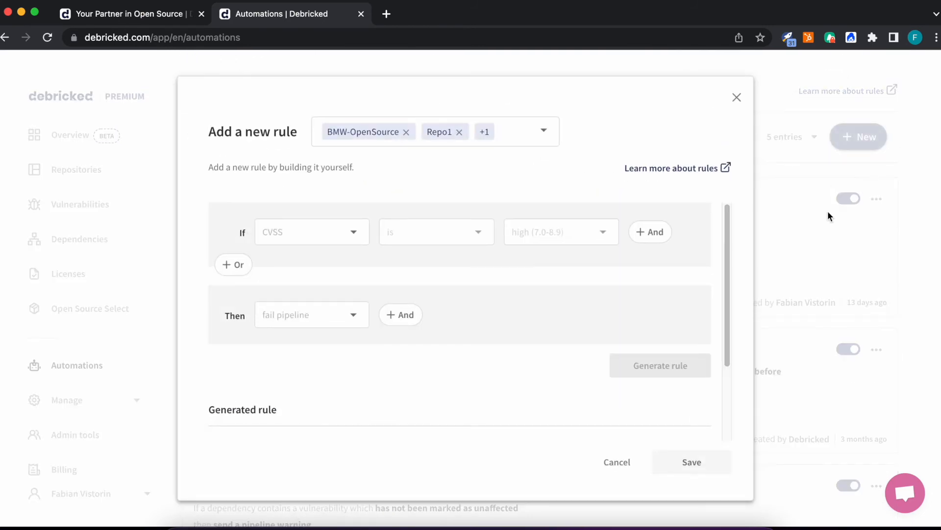
left_click(736, 97)
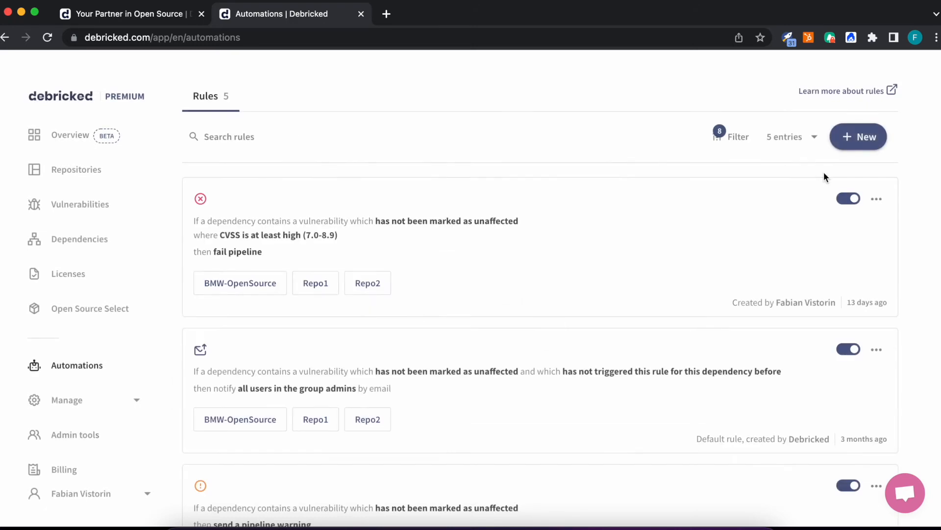
left_click(849, 198)
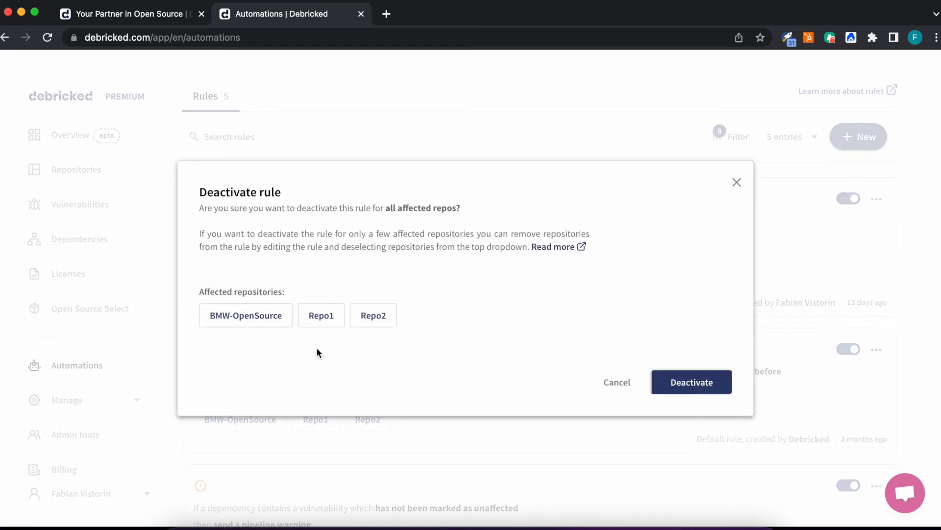
left_click(673, 392)
Start a new rule, check its repository selection, and set the first condition to CVSS is at least critical (9.0-10.0)
left_click(862, 137)
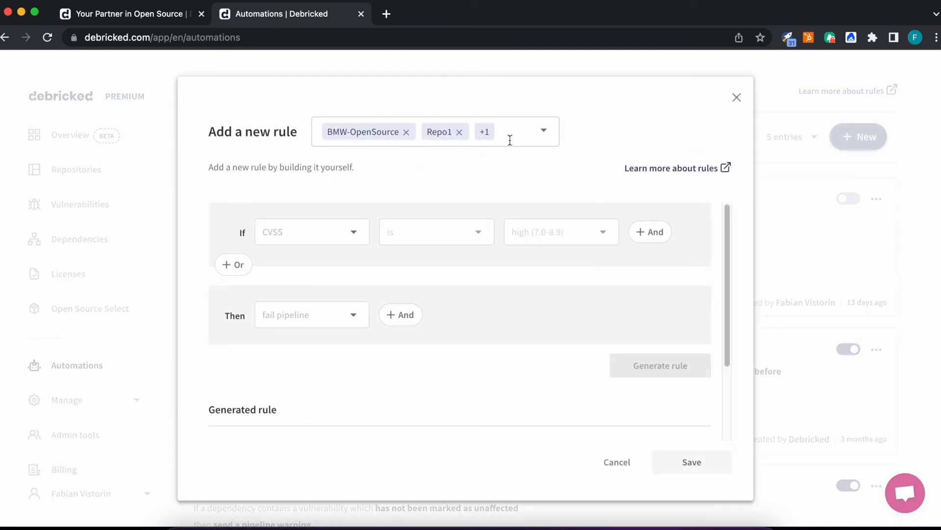
left_click(544, 136)
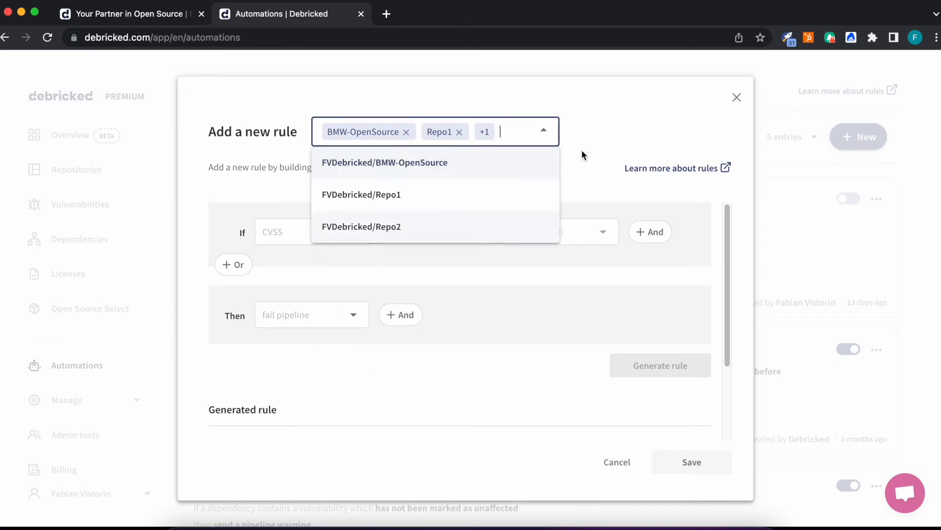
left_click(600, 133)
scroll(334, 236, "down", 3)
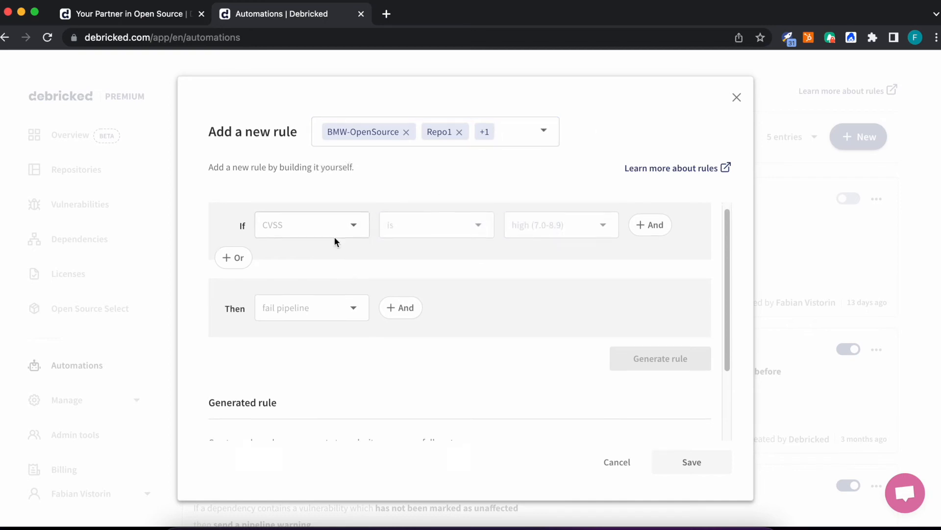
scroll(338, 265, "up", 3)
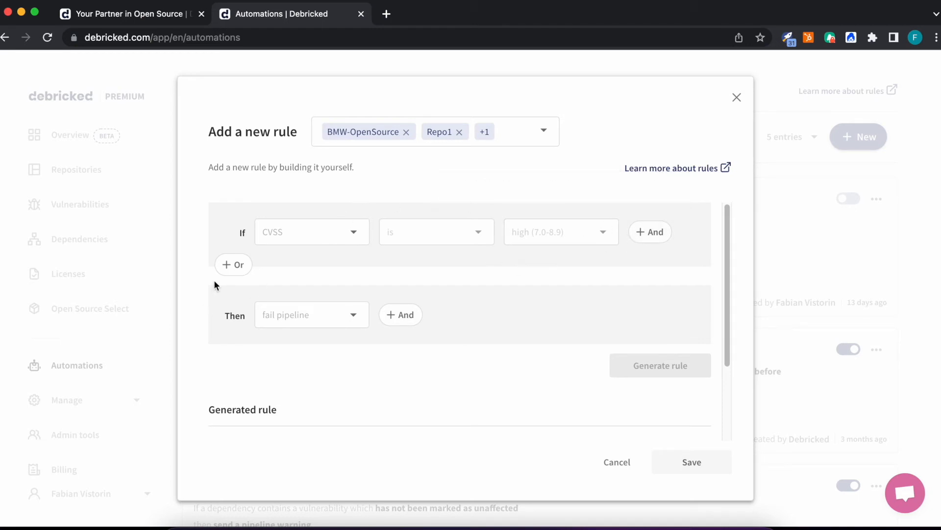
left_click(303, 243)
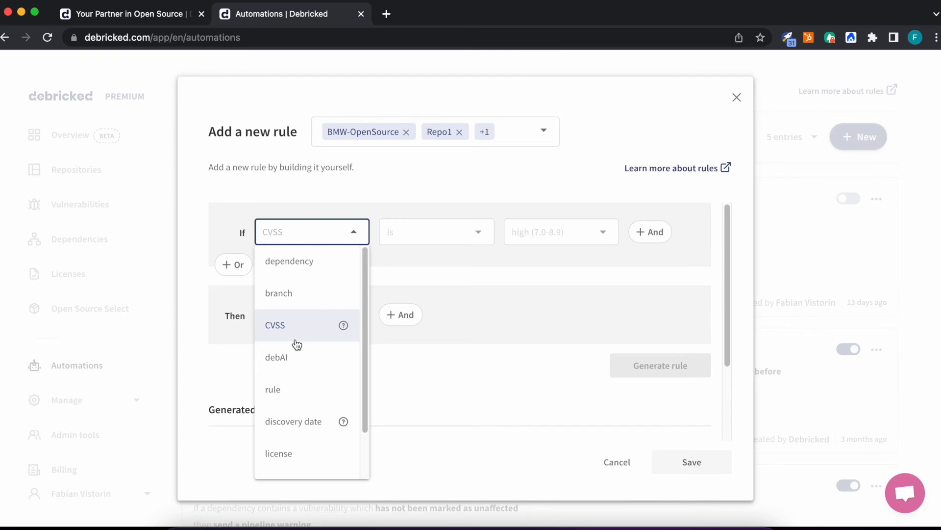
left_click(296, 338)
left_click(606, 242)
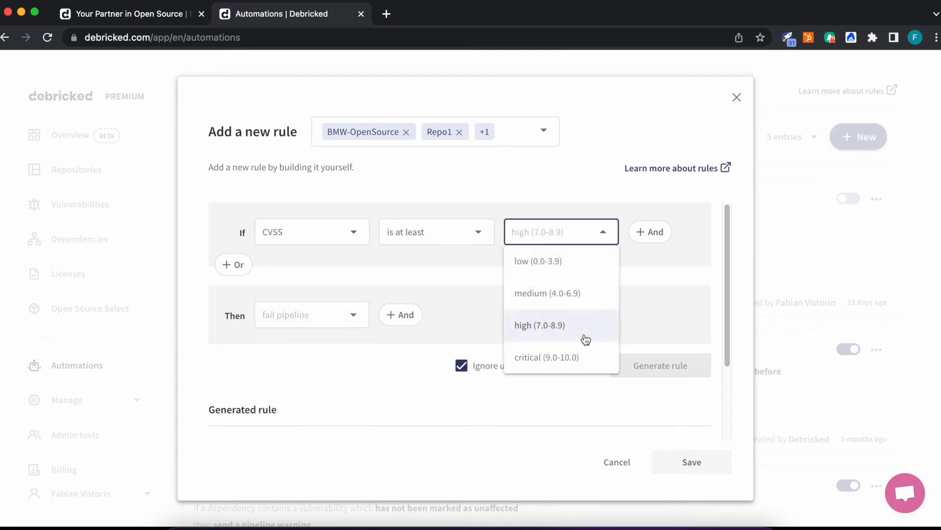
left_click(545, 358)
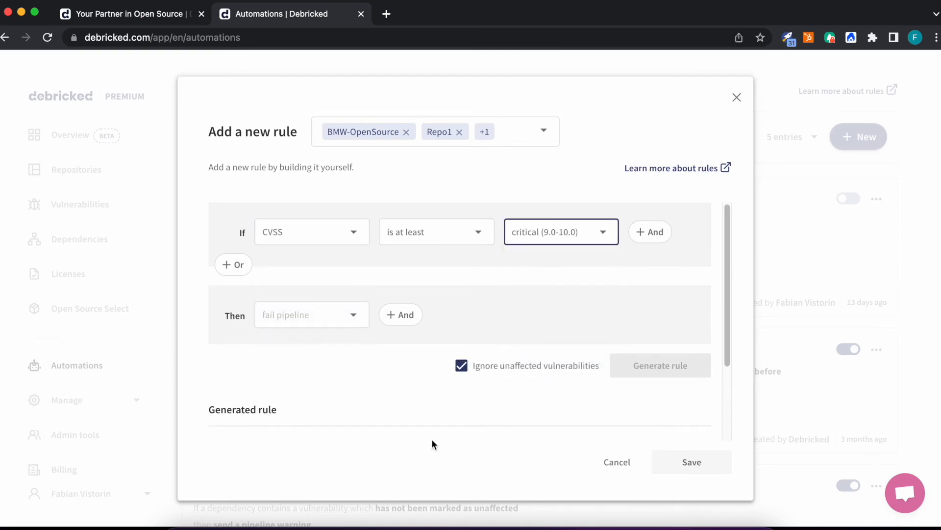
Add a second condition to the rule, joined with And, requiring that the dependency is new
left_click(652, 232)
left_click(342, 272)
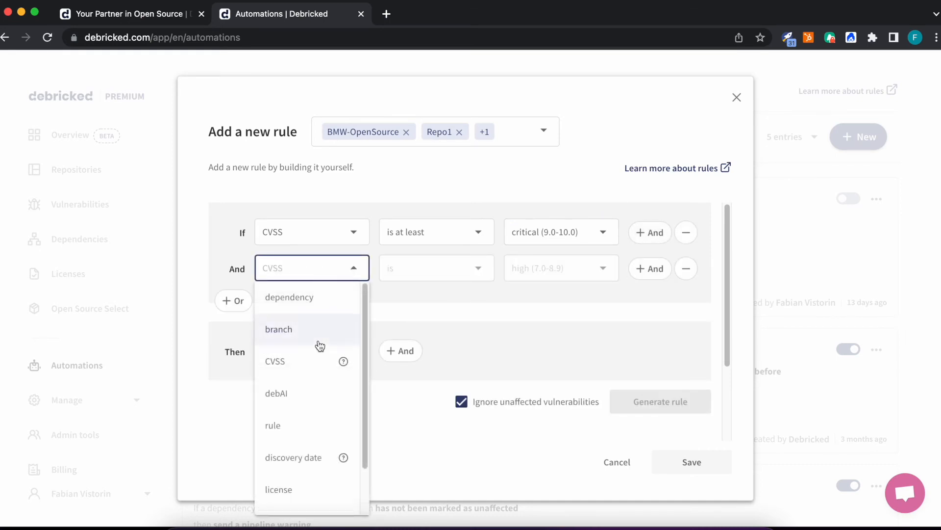
left_click(327, 300)
left_click(542, 265)
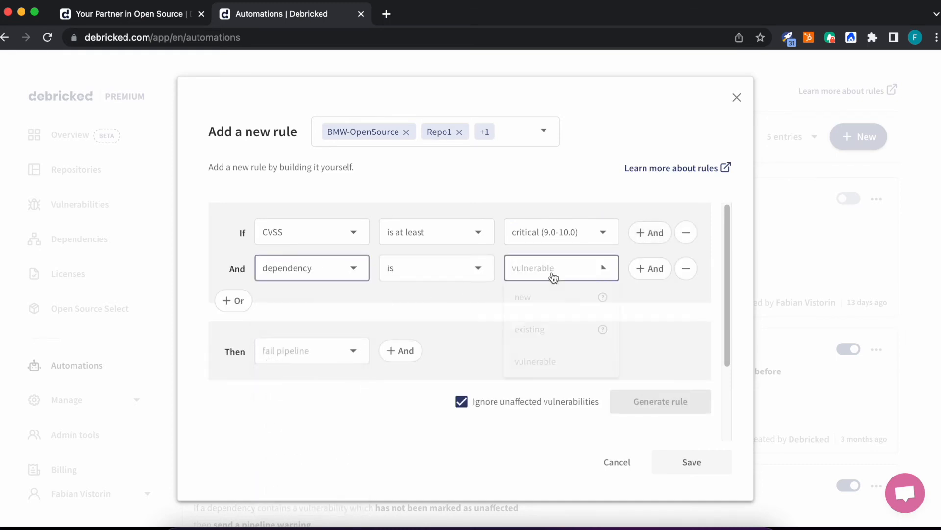
left_click(531, 300)
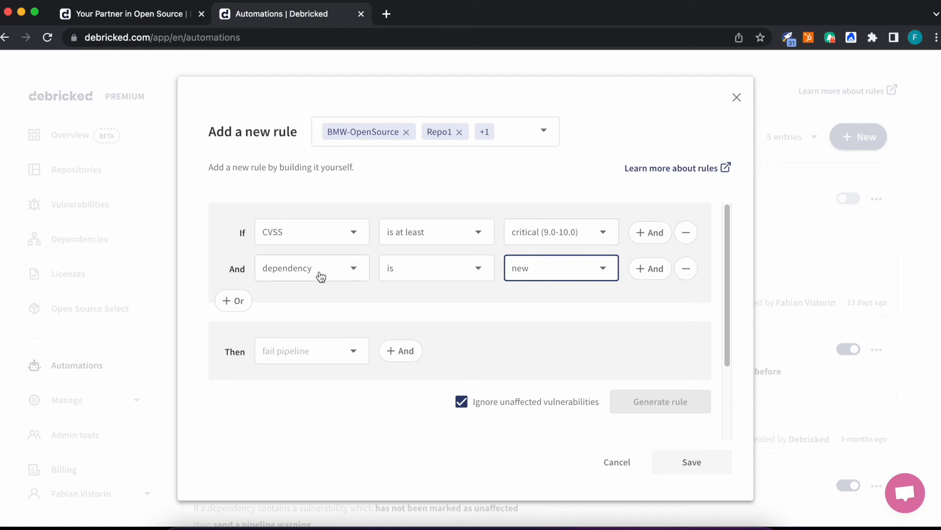
Set the rule's action to flag as vulnerable, then generate and save the rule
left_click(285, 358)
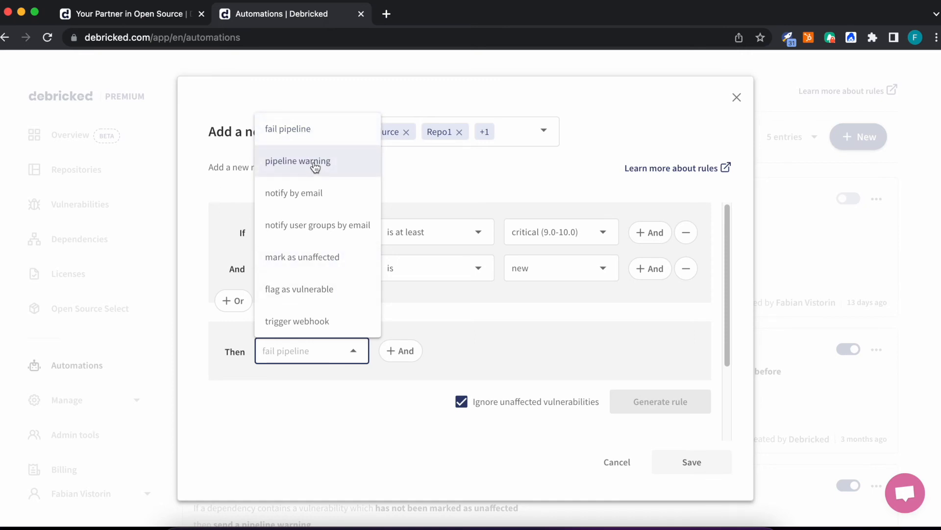
left_click(283, 291)
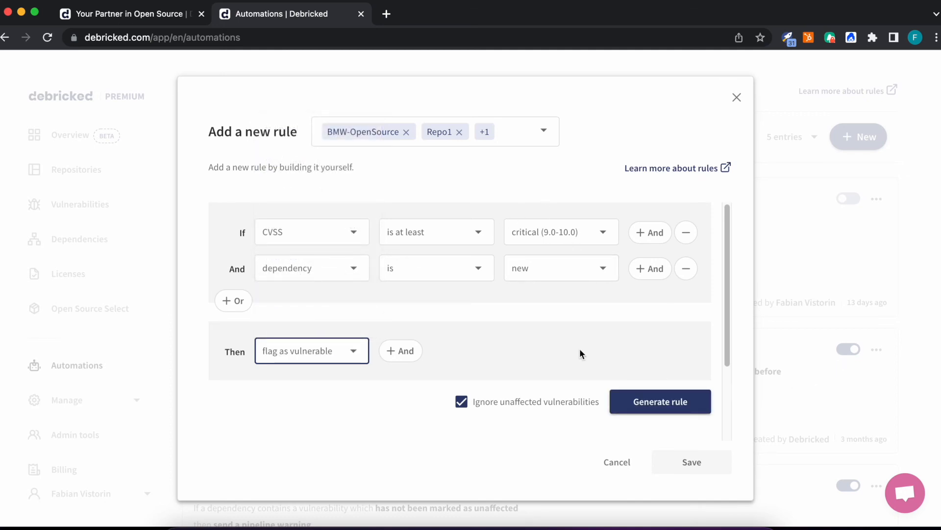
scroll(564, 348, "down", 4)
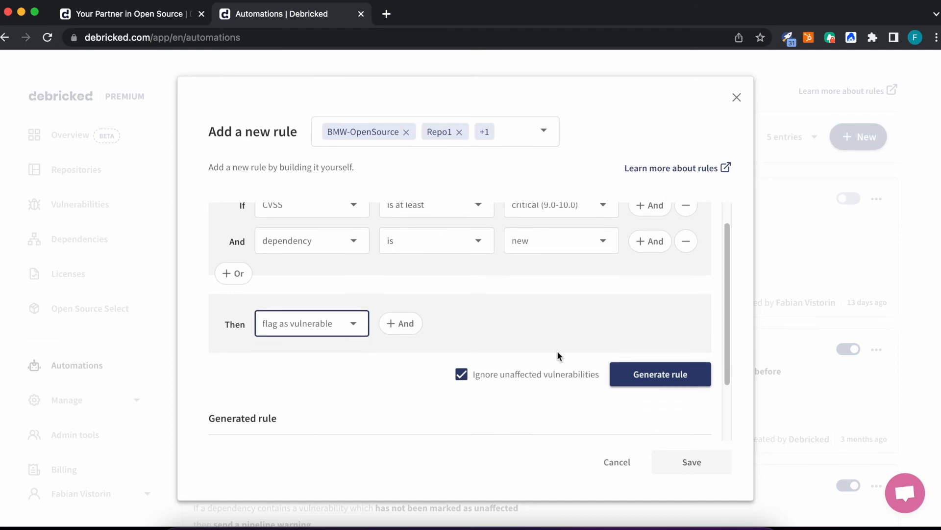
left_click(642, 301)
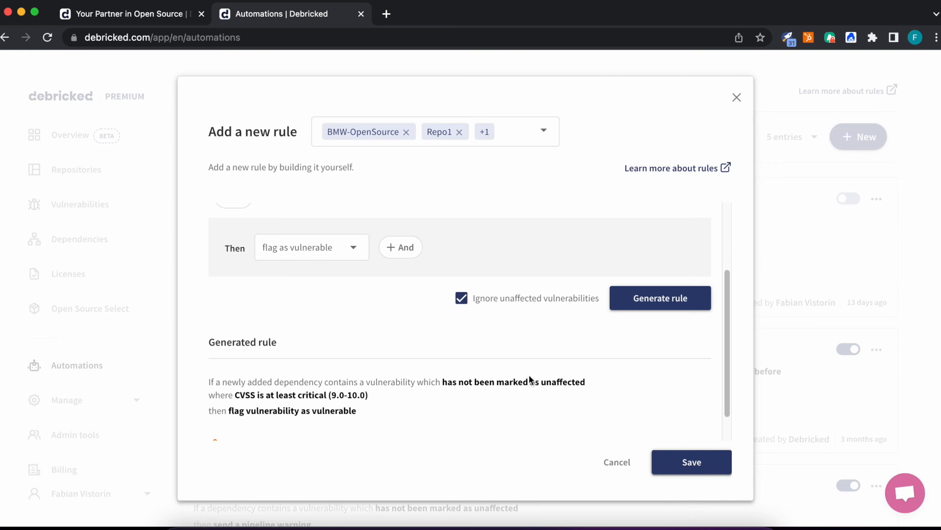
left_click(679, 472)
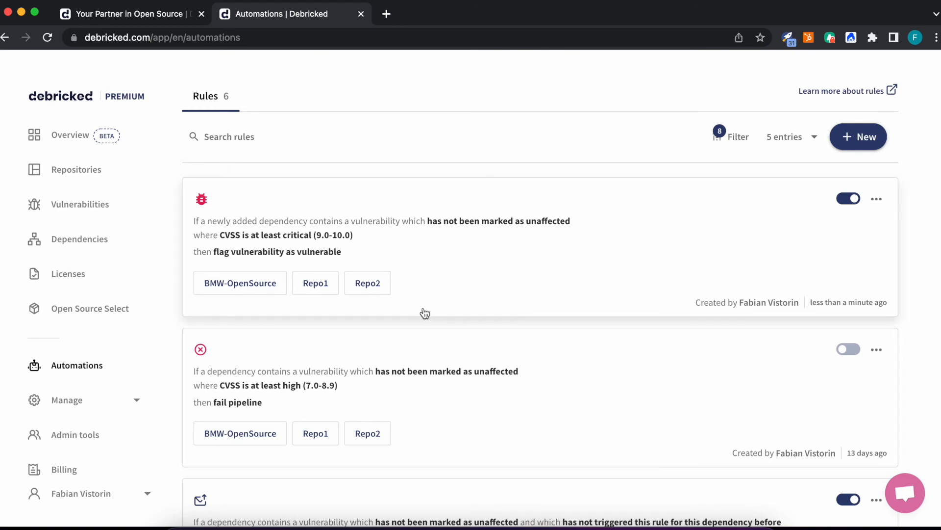
Deactivate the newly created critical CVSS rule, and open its editor for a look before closing it without changes
left_click(848, 199)
left_click(706, 383)
left_click(876, 198)
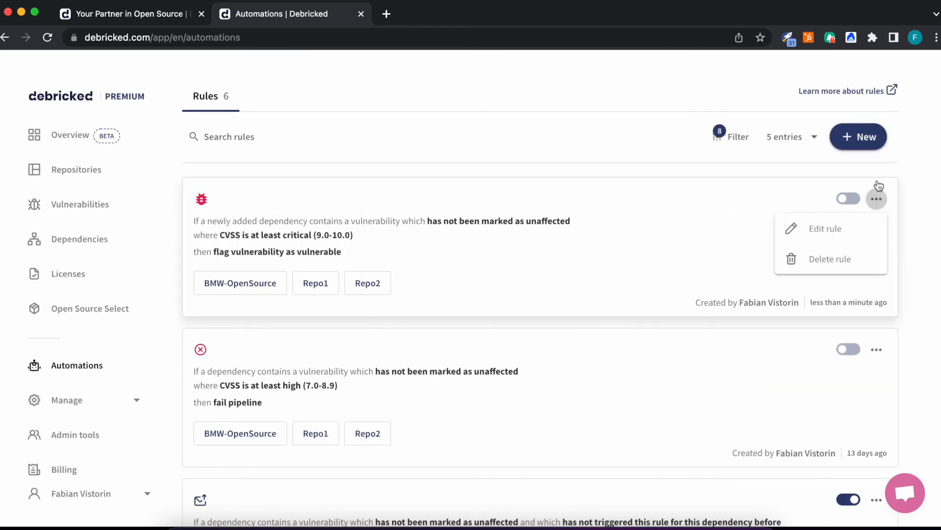
left_click(820, 227)
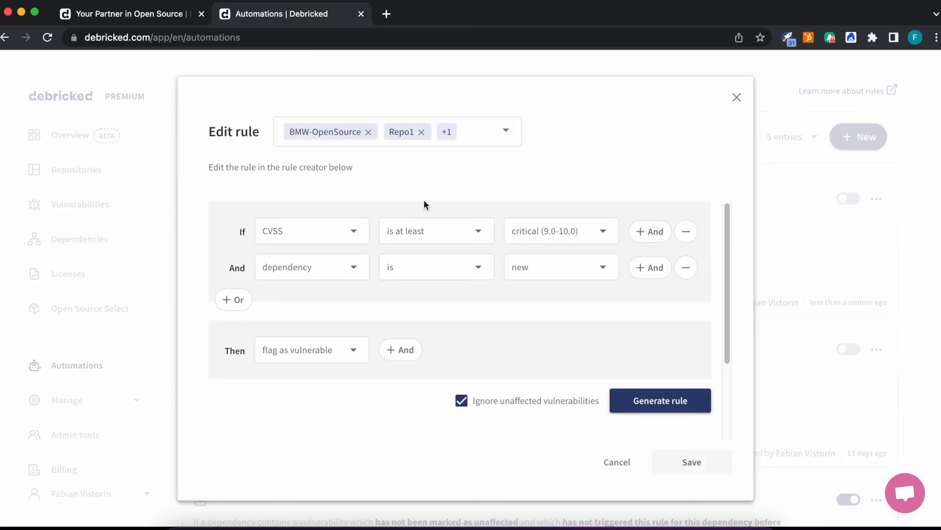
left_click(737, 97)
Delete the newly created critical CVSS rule for all affected repositories
left_click(877, 199)
left_click(802, 260)
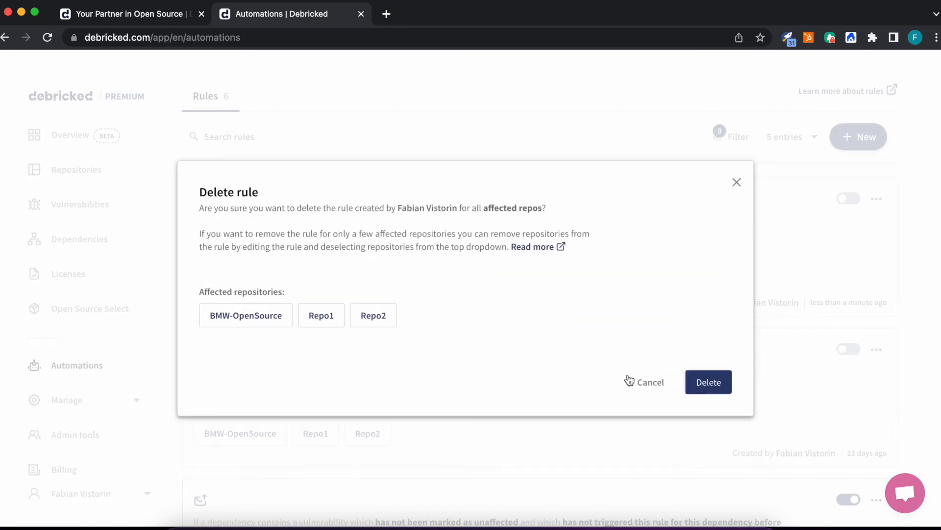
left_click(707, 382)
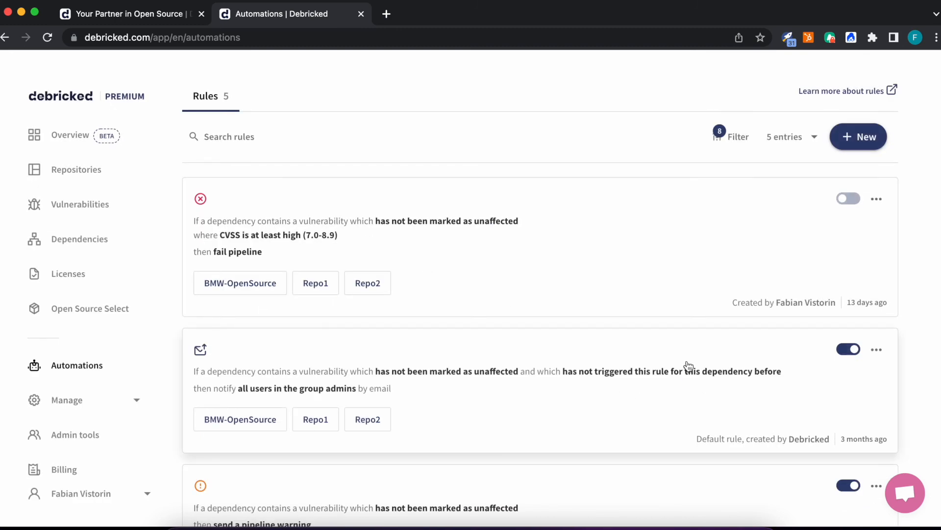
Open the new rule form, examine the available condition types including the license options, and close it without saving
scroll(681, 378, "up", 3)
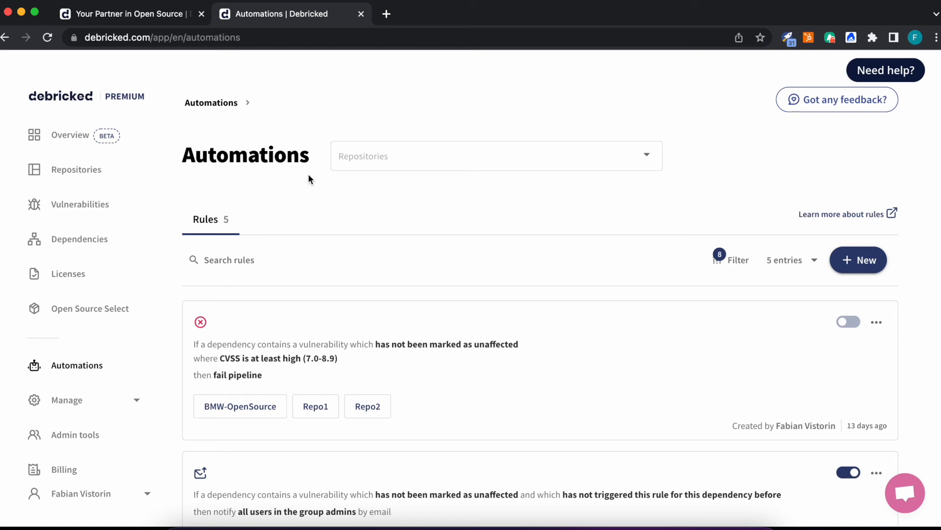
left_click(859, 260)
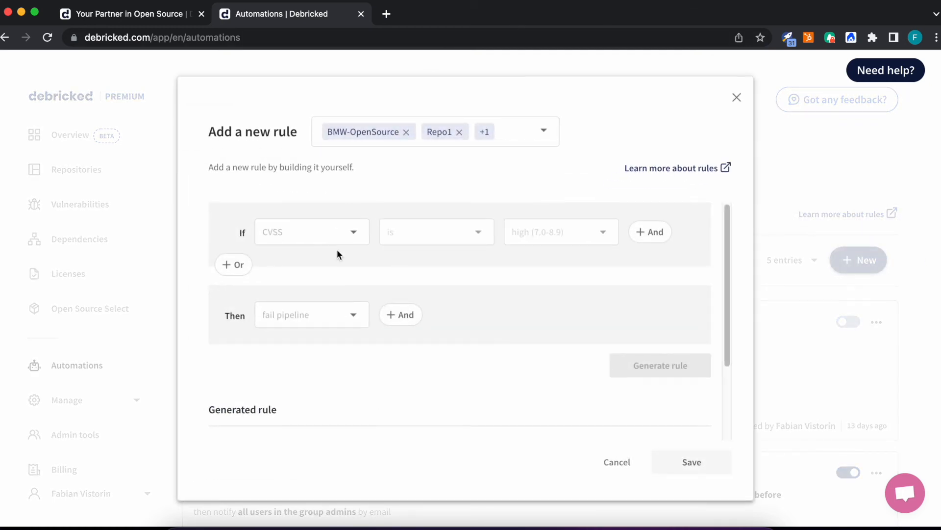
left_click(330, 236)
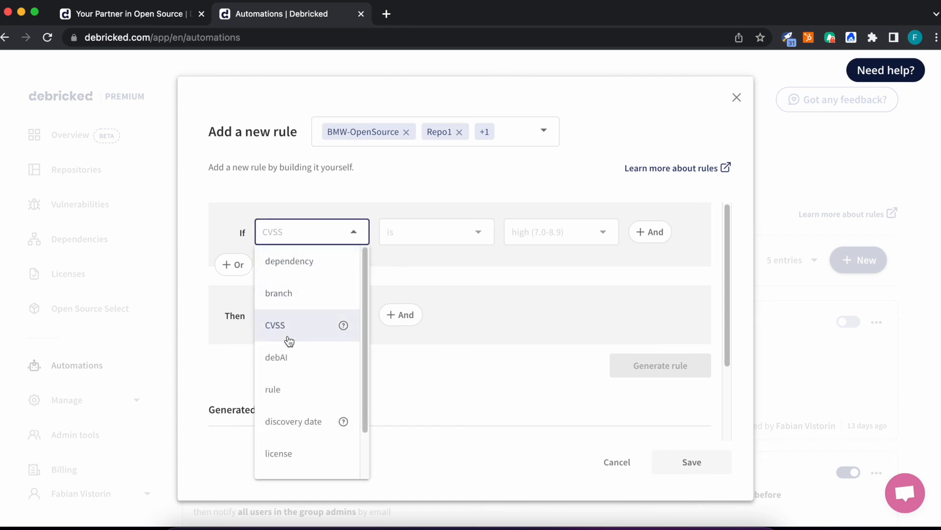
scroll(289, 341, "down", 2)
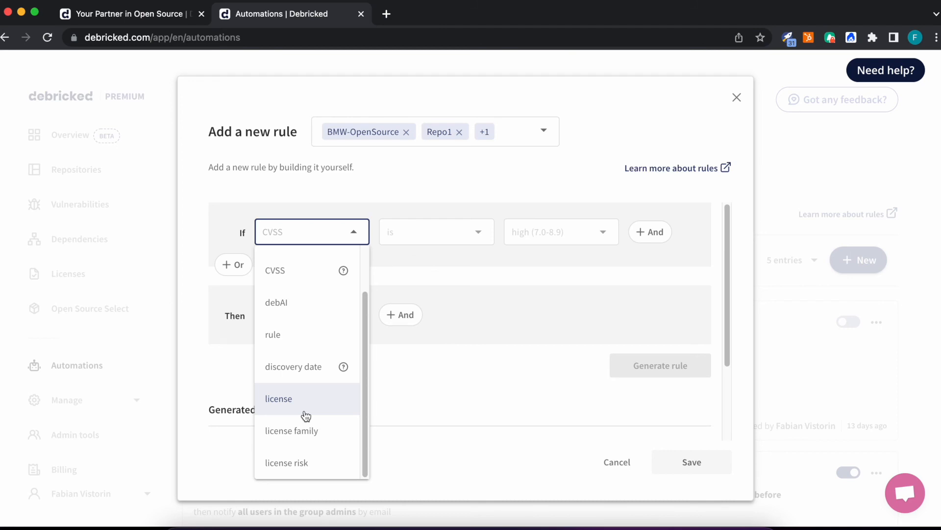
key("Escape")
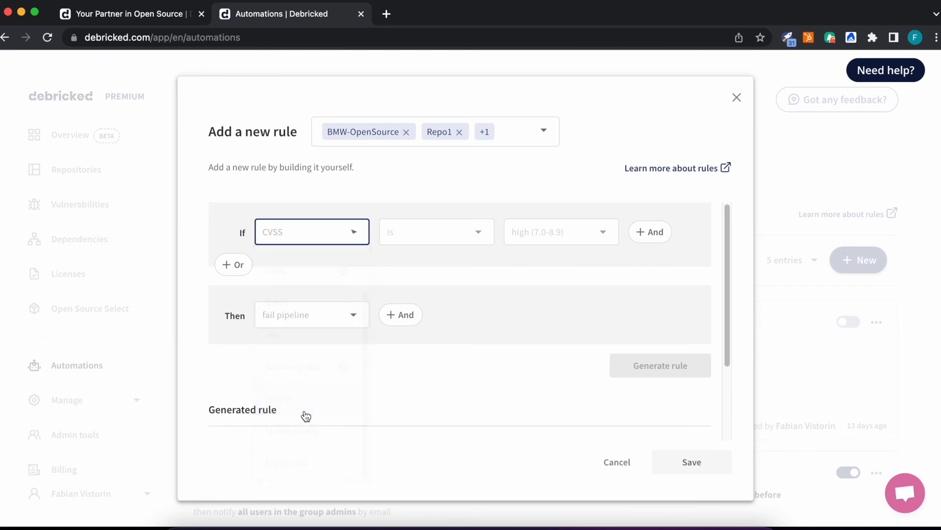
key("Escape")
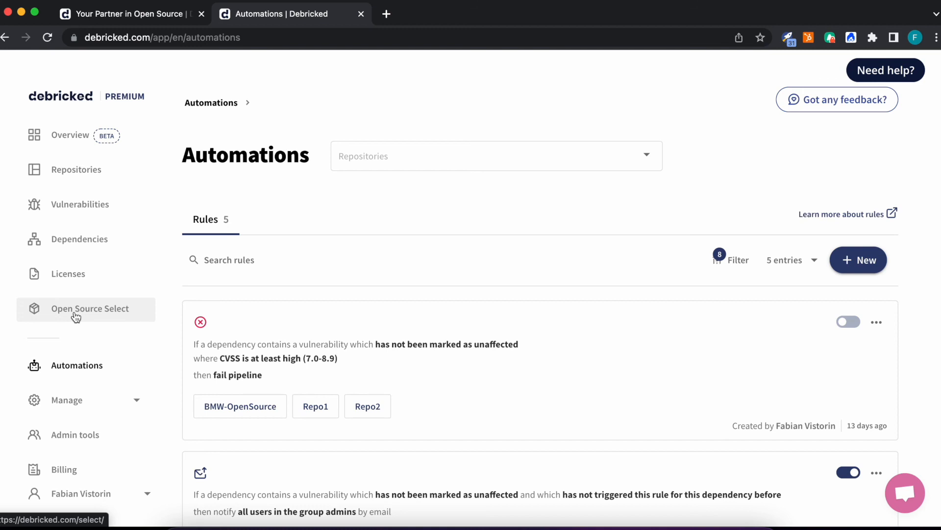
Look over the remaining automation rules once more and open the Overview dashboard
scroll(84, 353, "down", 2)
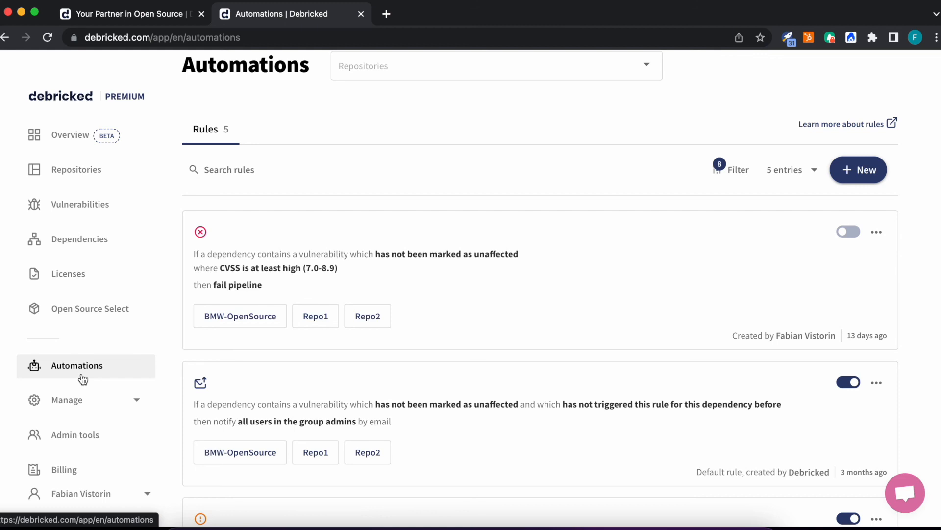
scroll(113, 363, "down", 1)
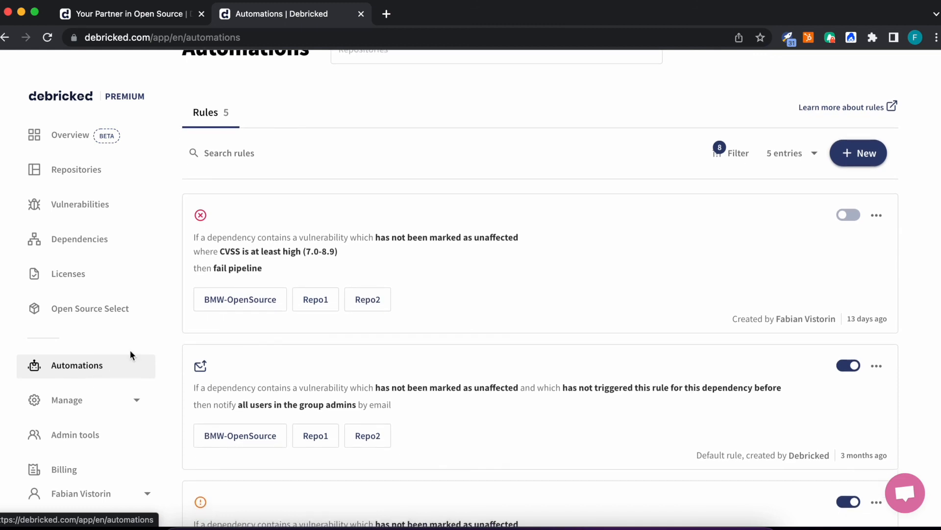
scroll(409, 248, "up", 3)
scroll(409, 248, "up", 1)
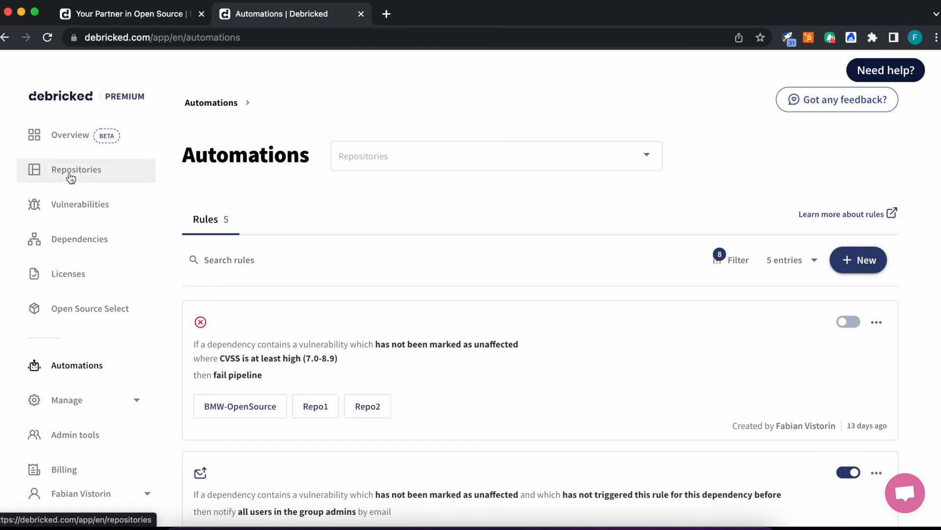
left_click(62, 142)
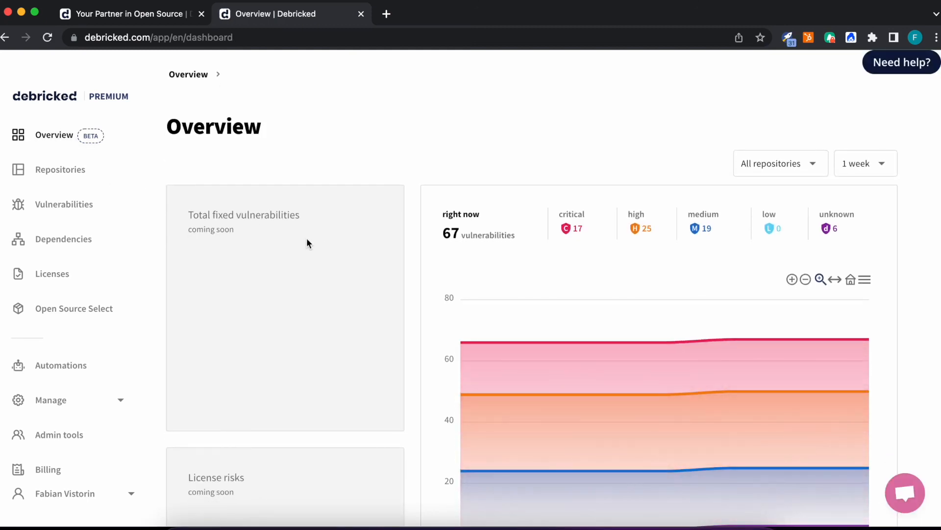
Examine the Overview dashboard's current vulnerability counts by severity and the daily figures in the one-week vulnerability chart
scroll(338, 272, "down", 2)
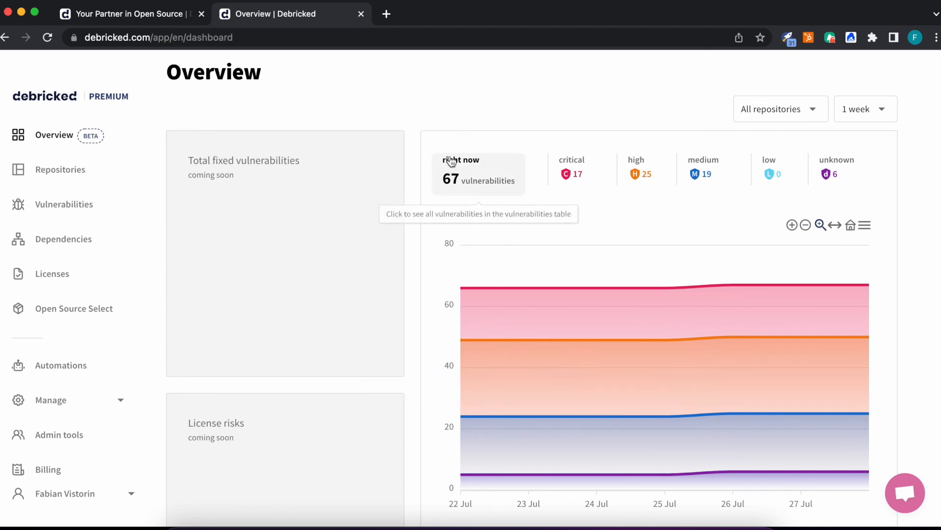
scroll(435, 165, "down", 1)
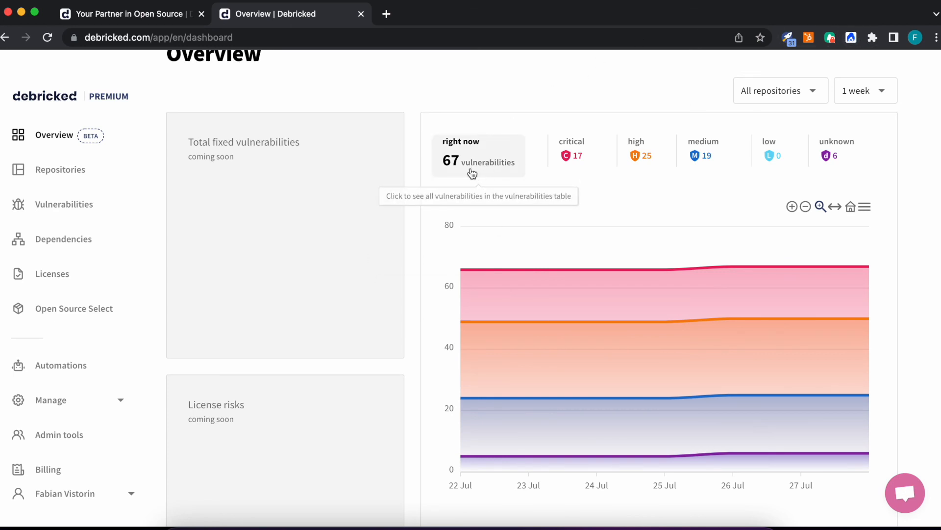
mouse_move(509, 308)
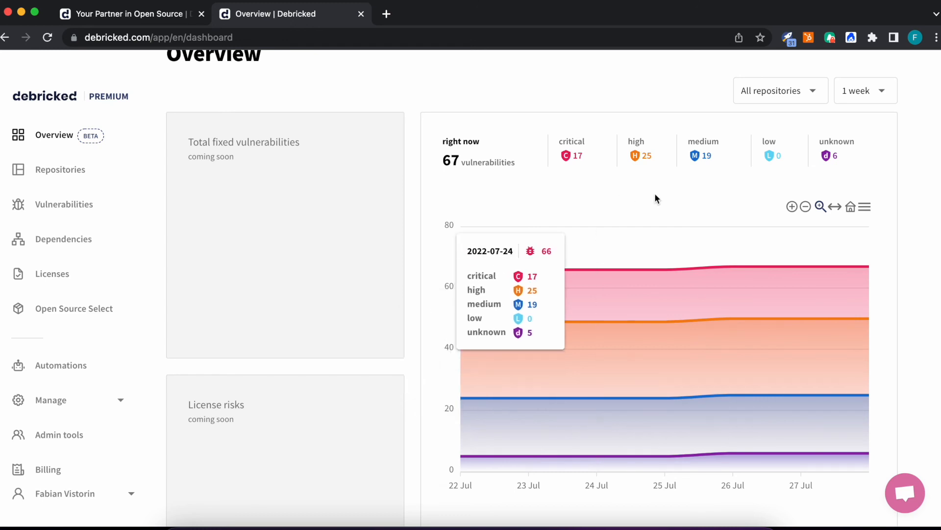
scroll(396, 227, "down", 3)
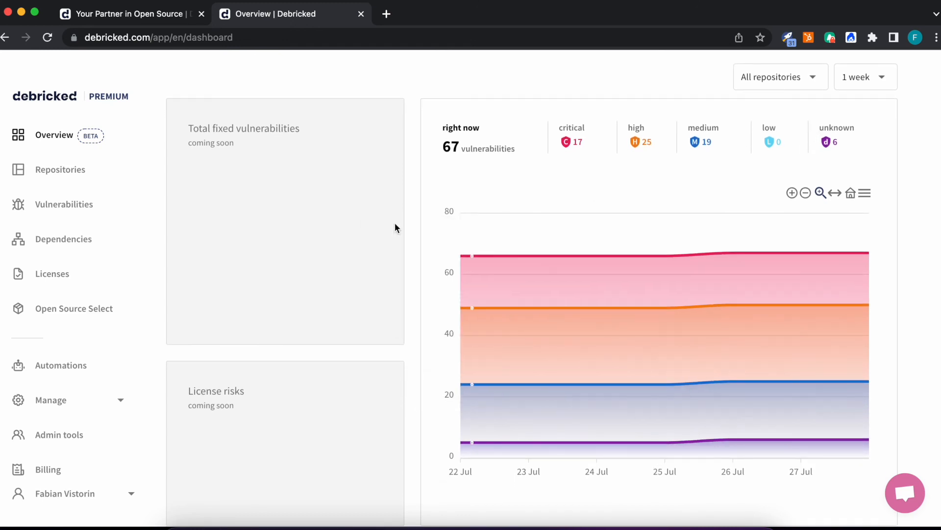
scroll(456, 174, "up", 2)
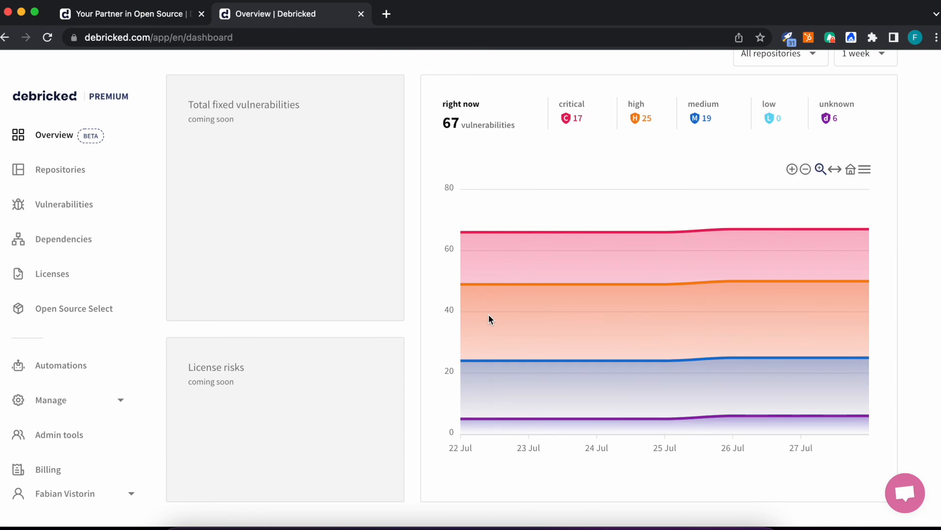
scroll(489, 319, "up", 3)
scroll(396, 305, "down", 3)
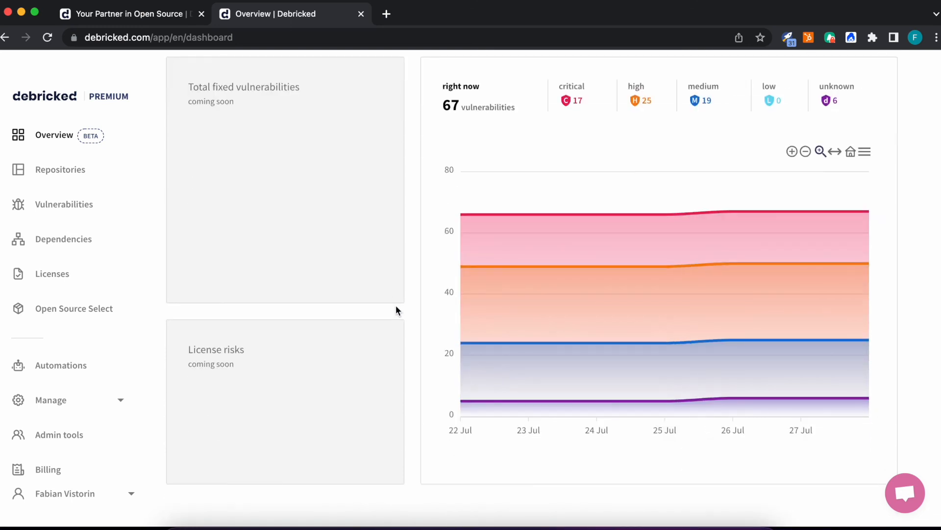
scroll(402, 311, "up", 1)
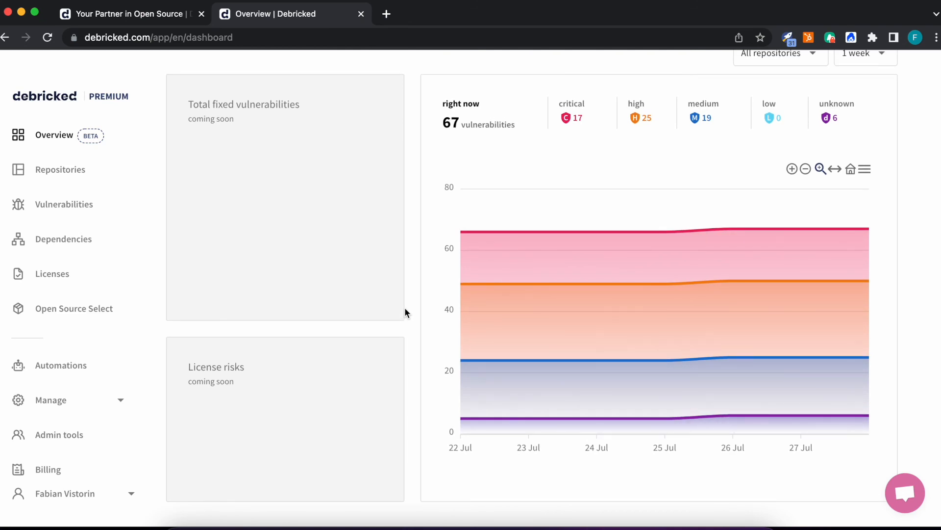
View the repositories available for filtering the Overview dashboard, and close the list without changing the selection
scroll(404, 307, "up", 3)
left_click(758, 167)
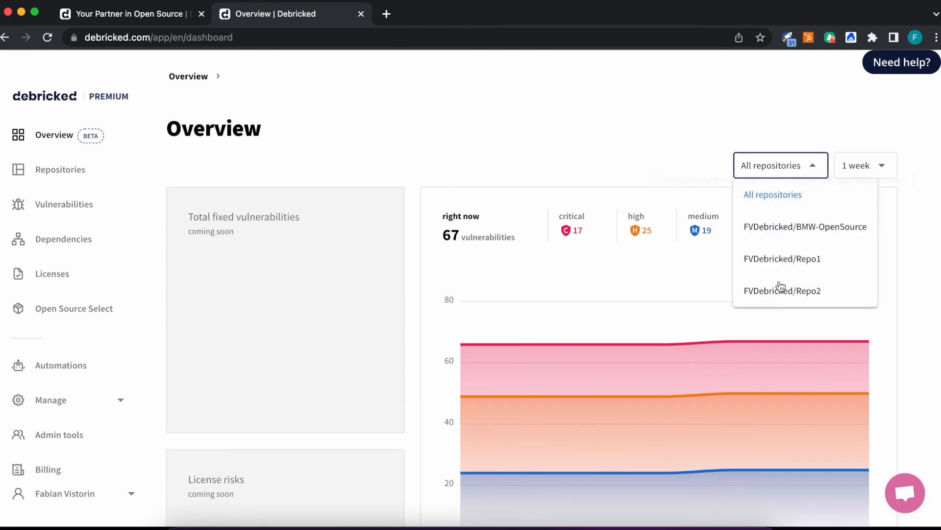
left_click(592, 125)
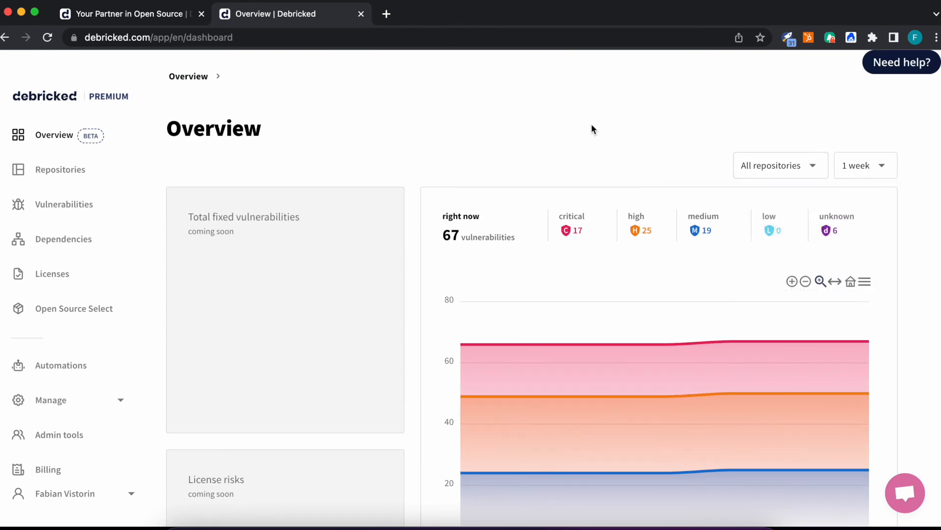
Review the vulnerability trend chart again along with the Total fixed vulnerabilities and License risks cards on the dashboard
scroll(580, 171, "down", 1)
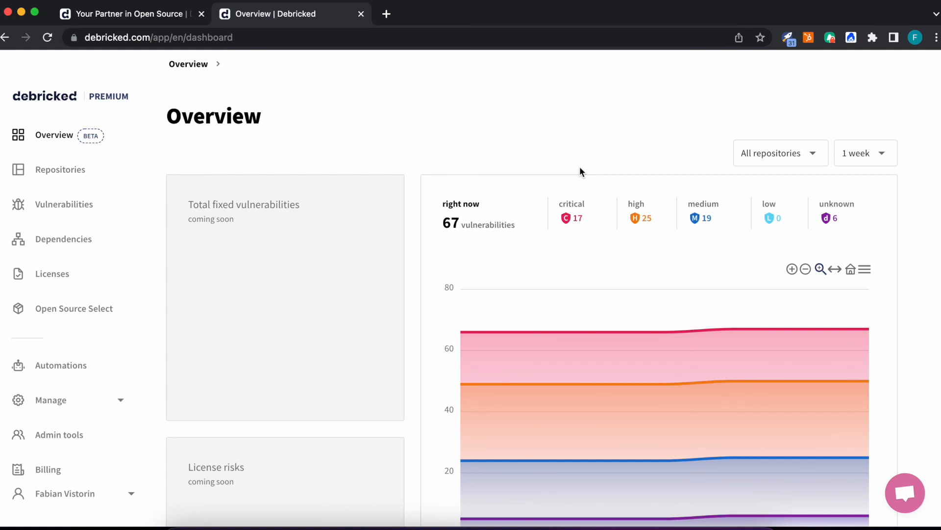
scroll(580, 170, "down", 3)
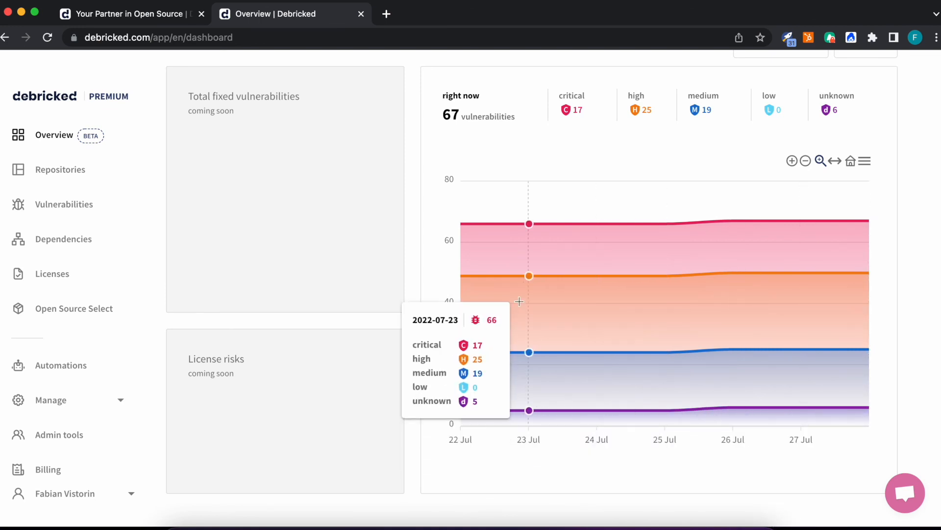
scroll(519, 301, "up", 1)
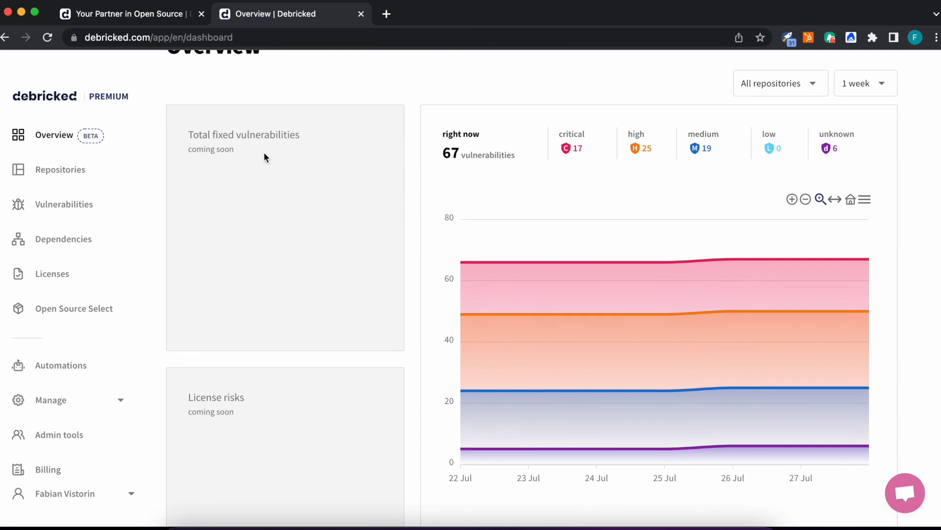
scroll(290, 340, "down", 1)
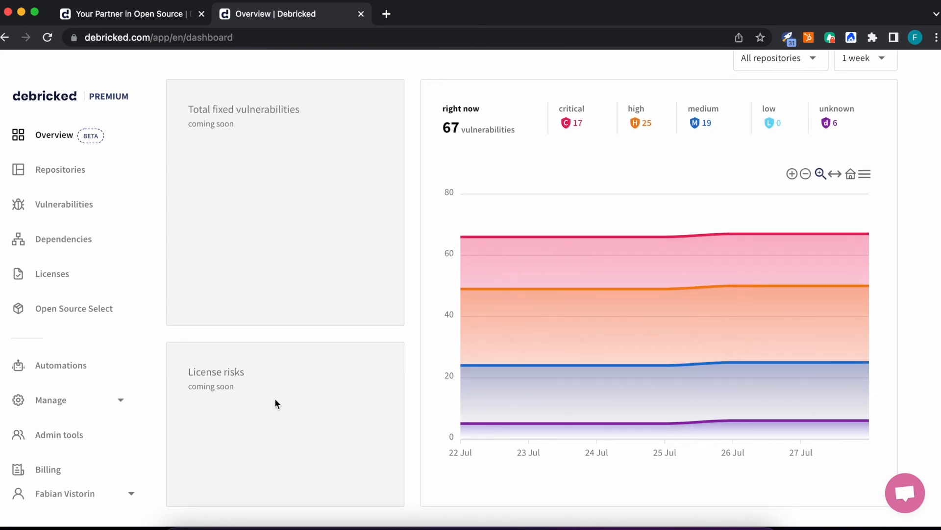
scroll(273, 397, "up", 4)
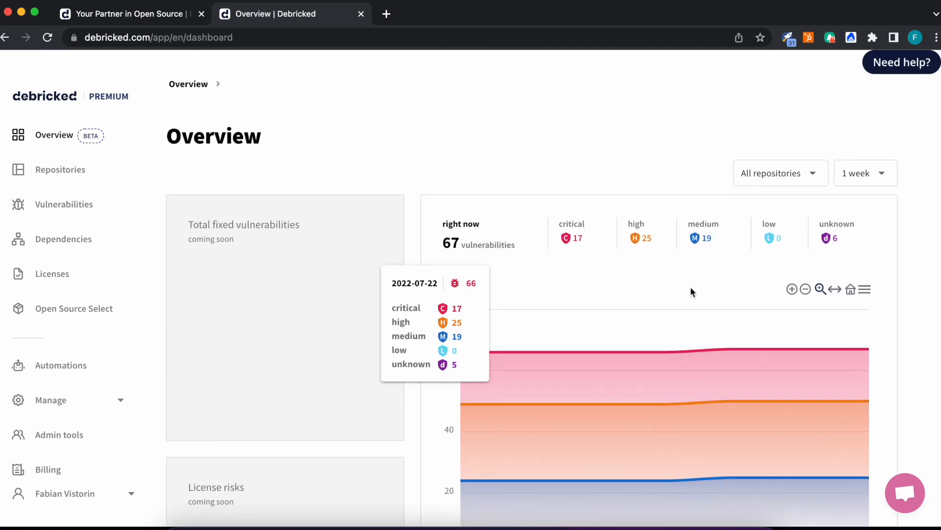
scroll(366, 290, "down", 1)
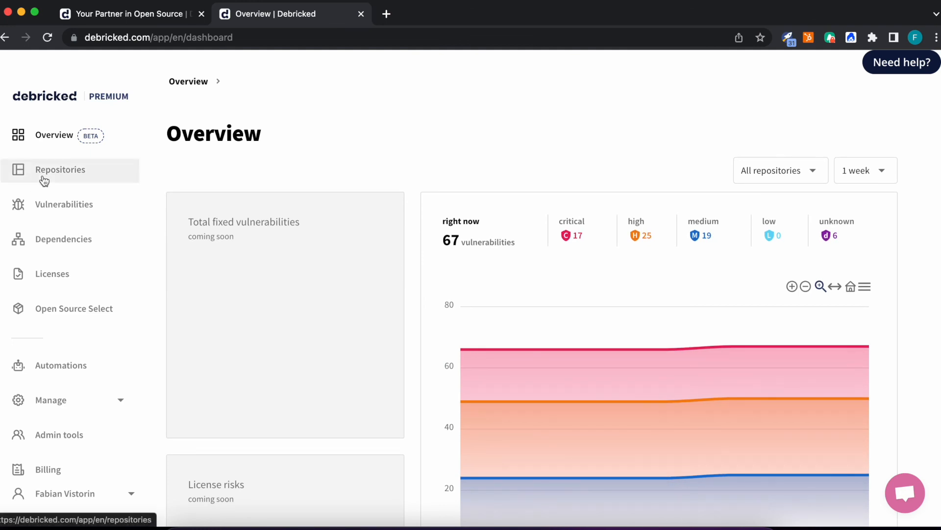
left_click(83, 494)
left_click(111, 392)
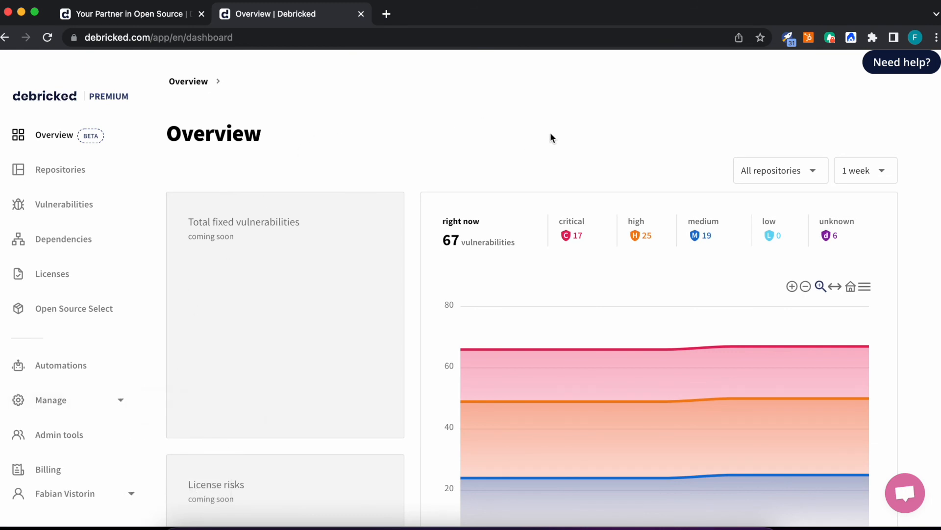
scroll(574, 133, "up", 1)
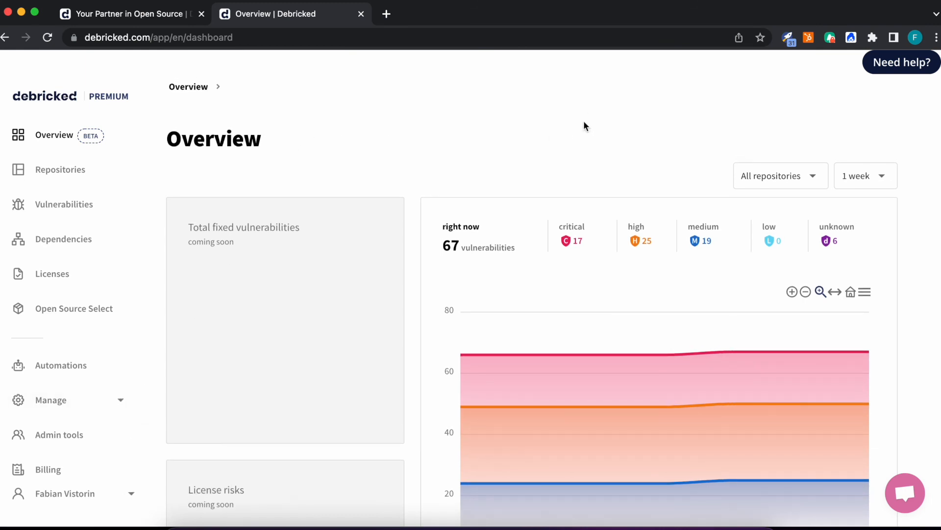